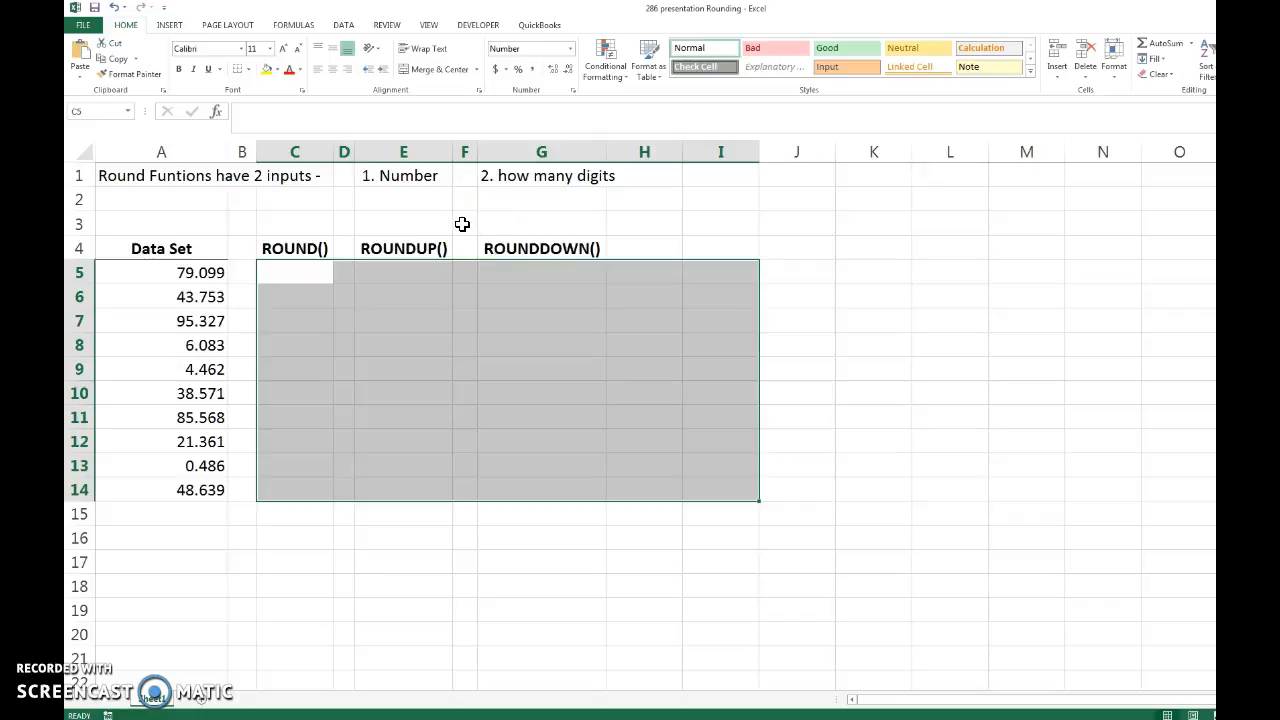
pyautogui.click(309, 252)
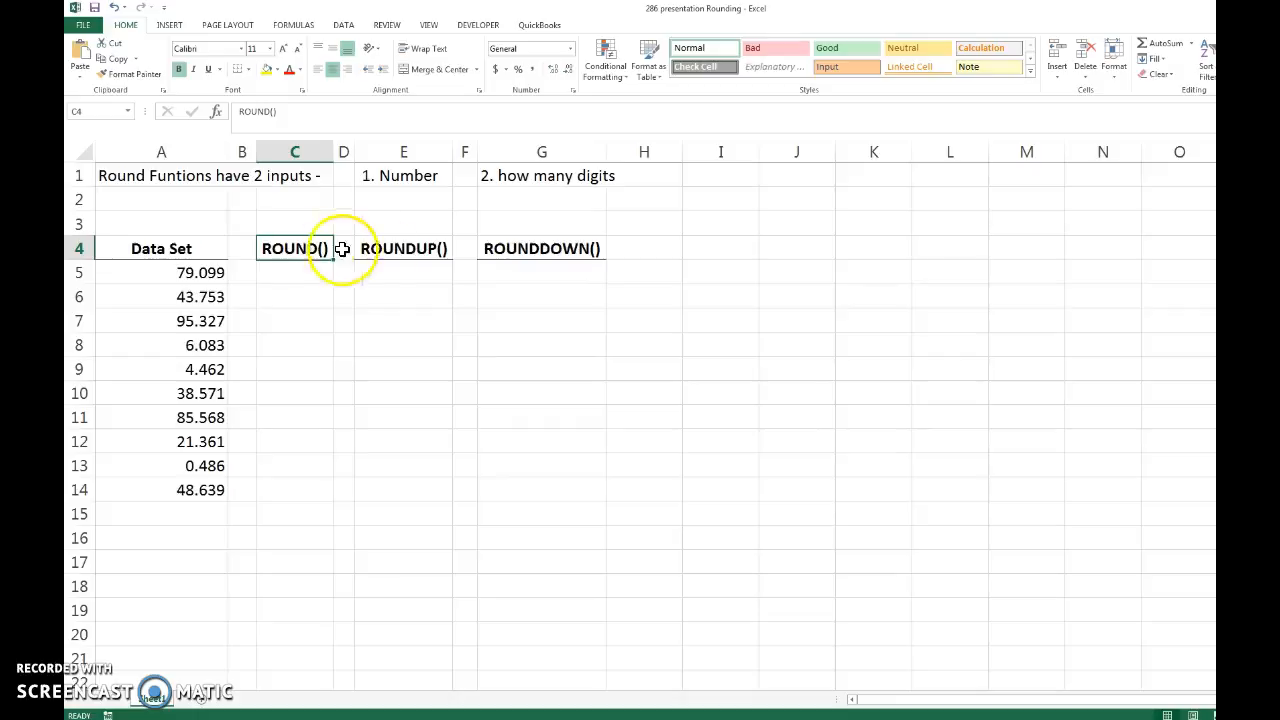
pyautogui.click(399, 250)
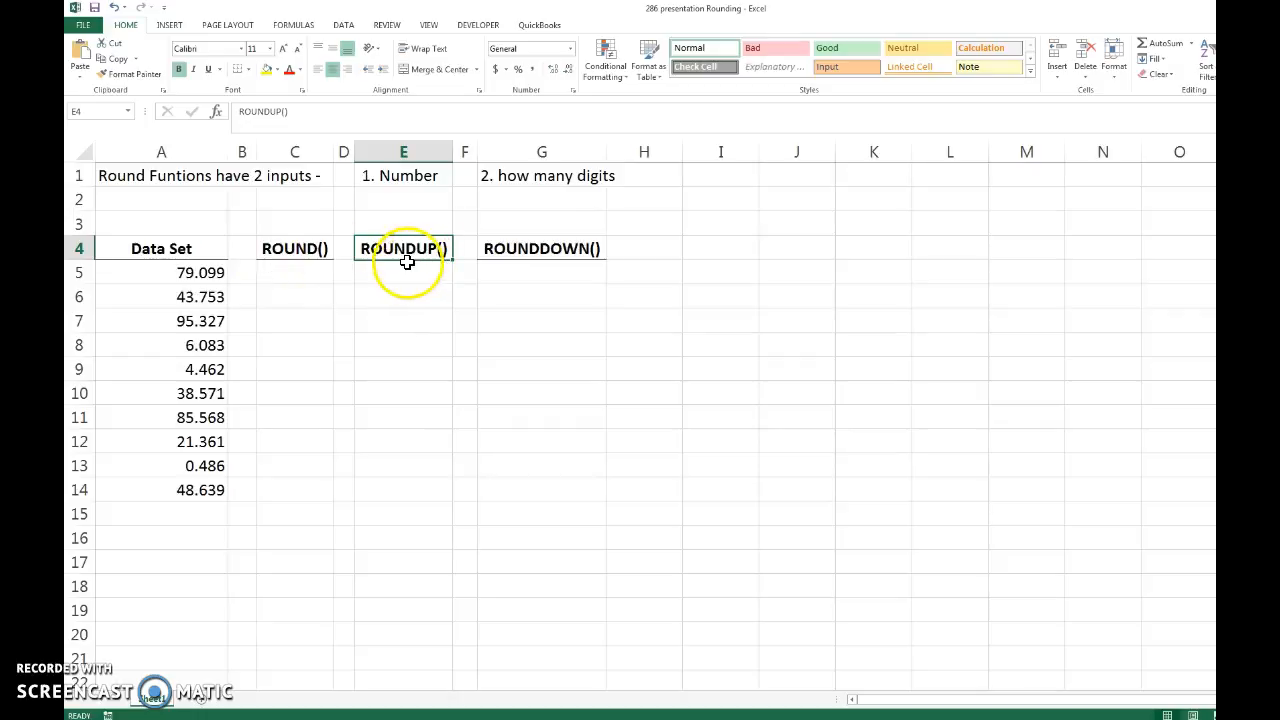
pyautogui.click(318, 274)
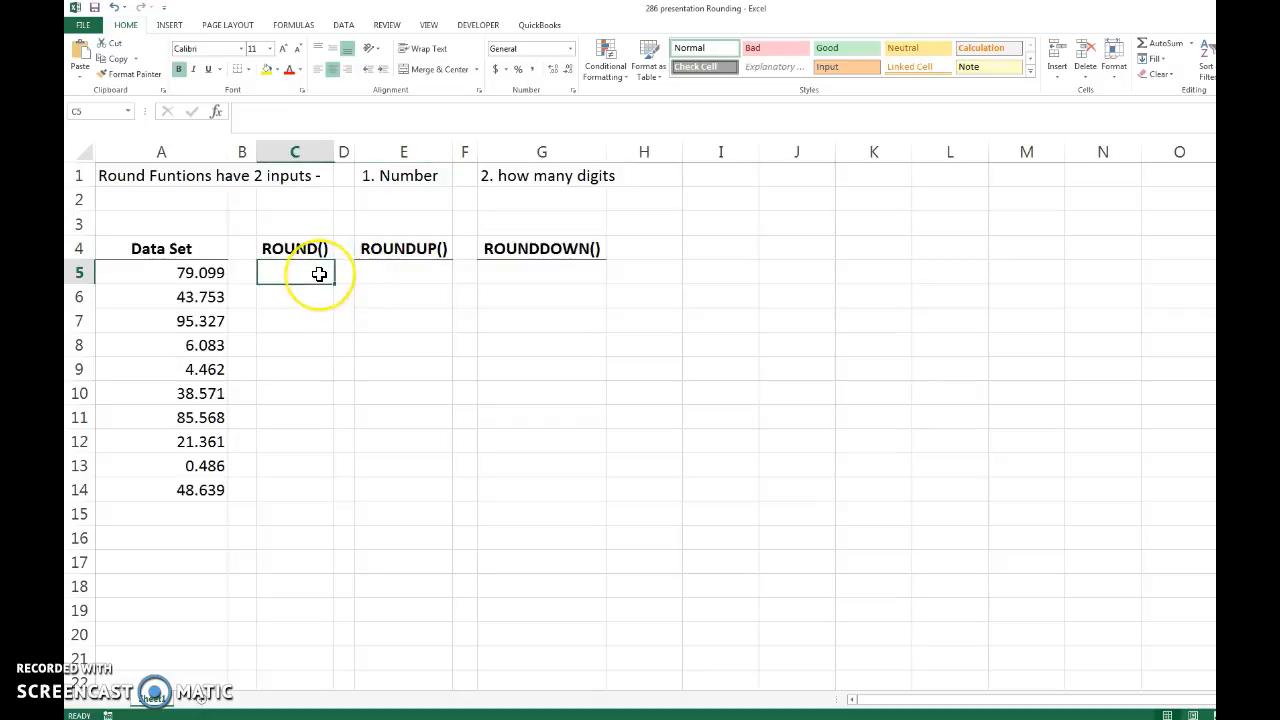
pyautogui.click(168, 250)
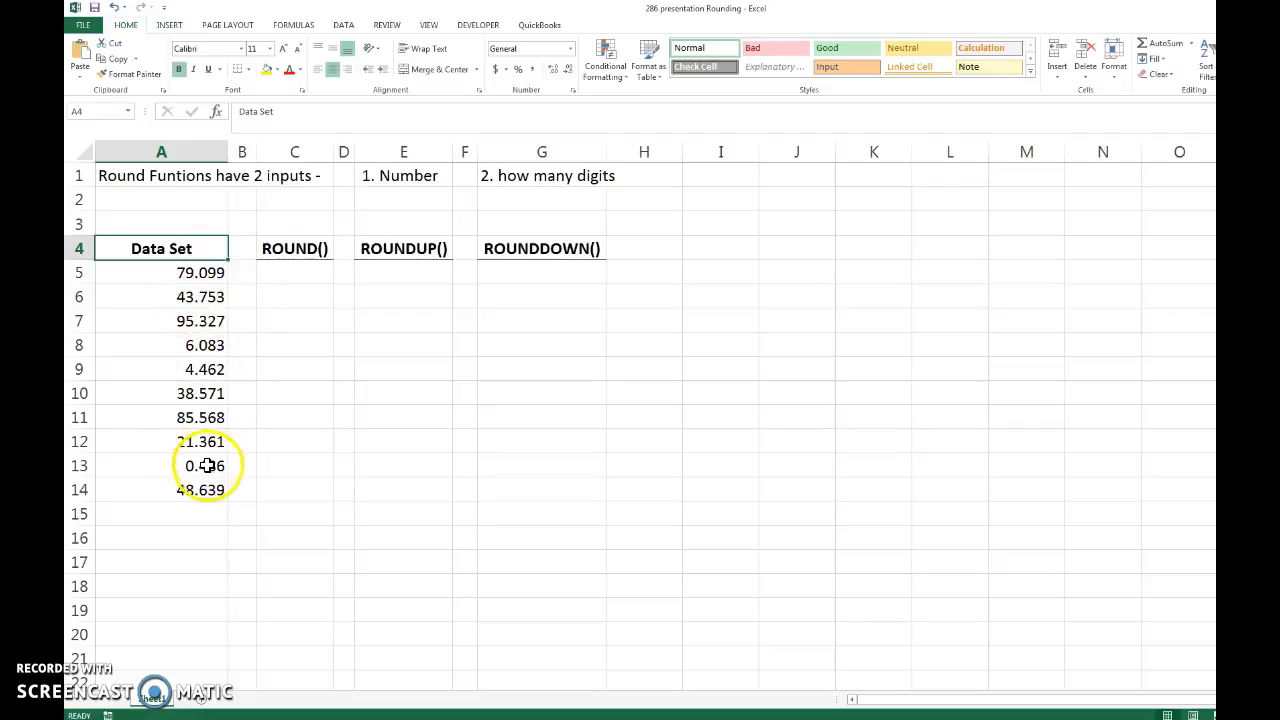
# Step: Enter =ROUND(A5,2) in cell C5 and fill the formula down through C14
pyautogui.click(287, 274)
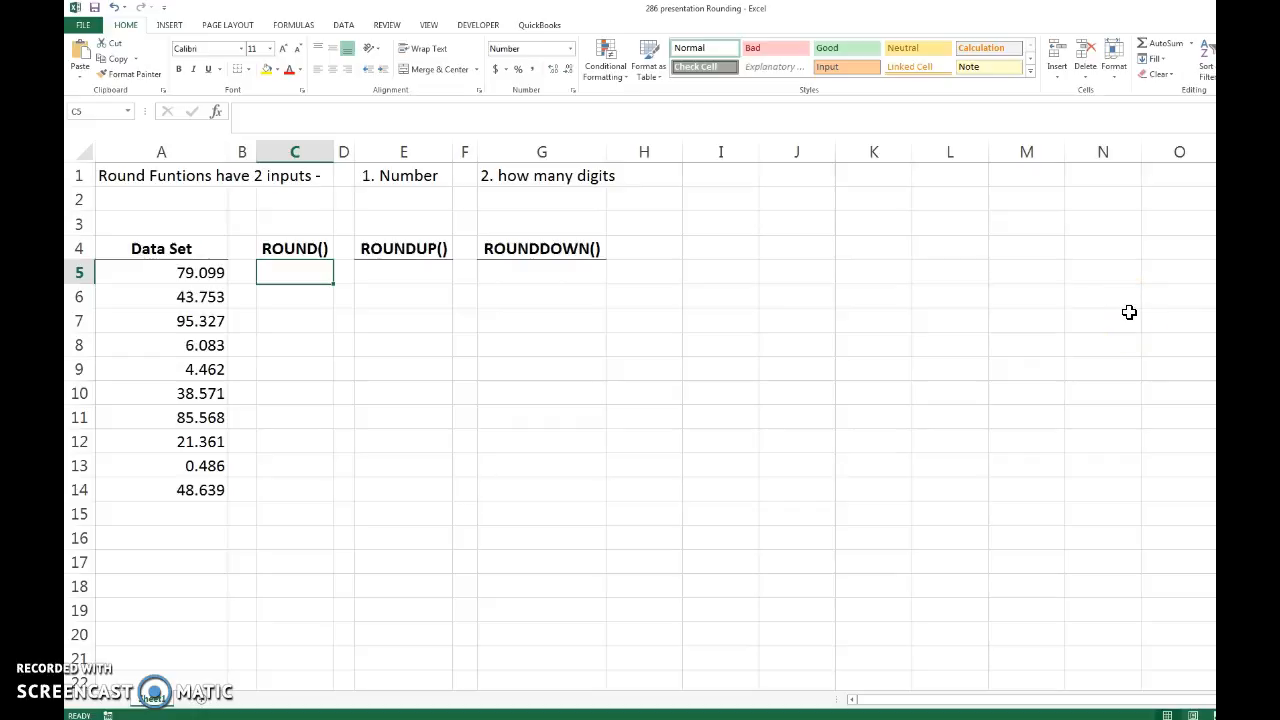
pyautogui.write('=')
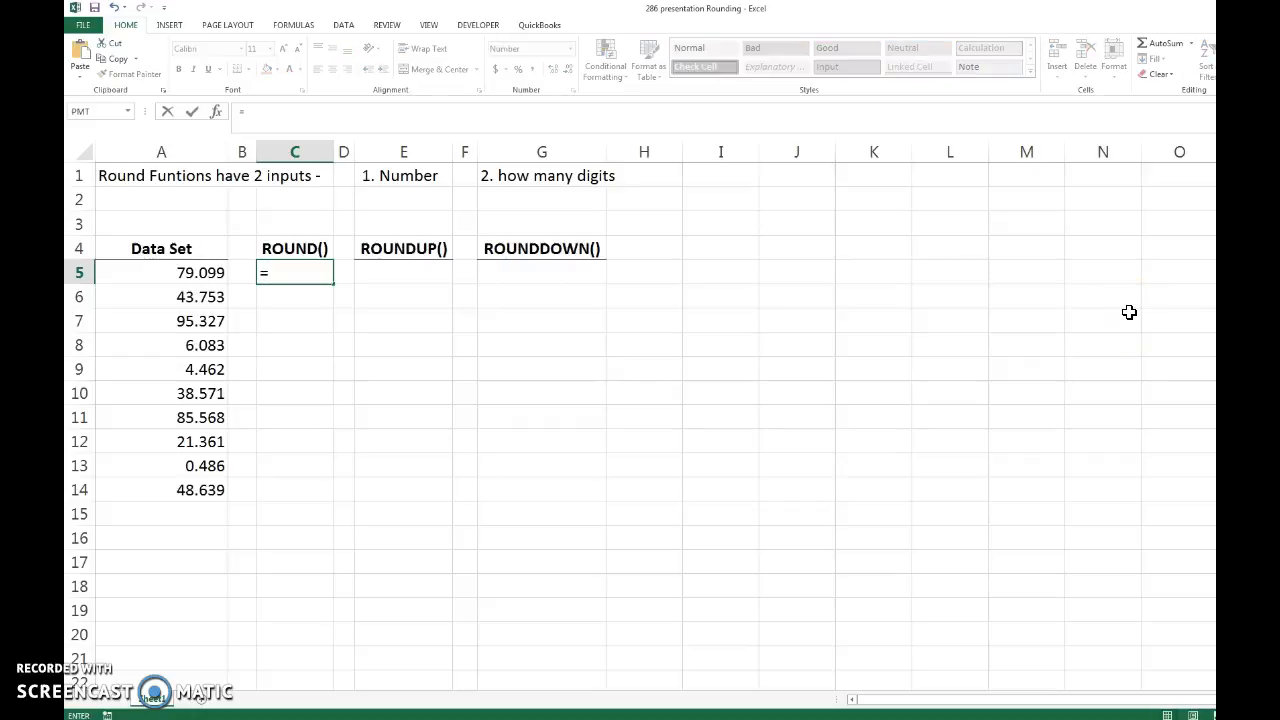
pyautogui.write('round')
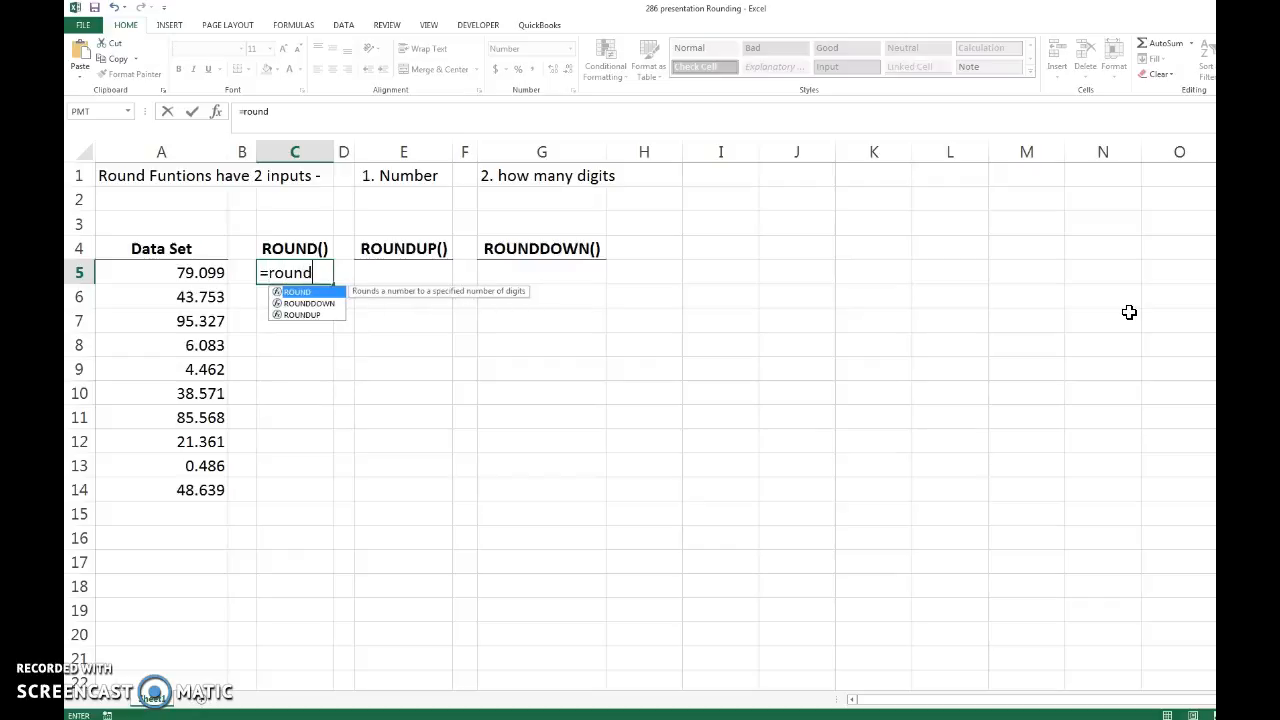
pyautogui.press('Tab')
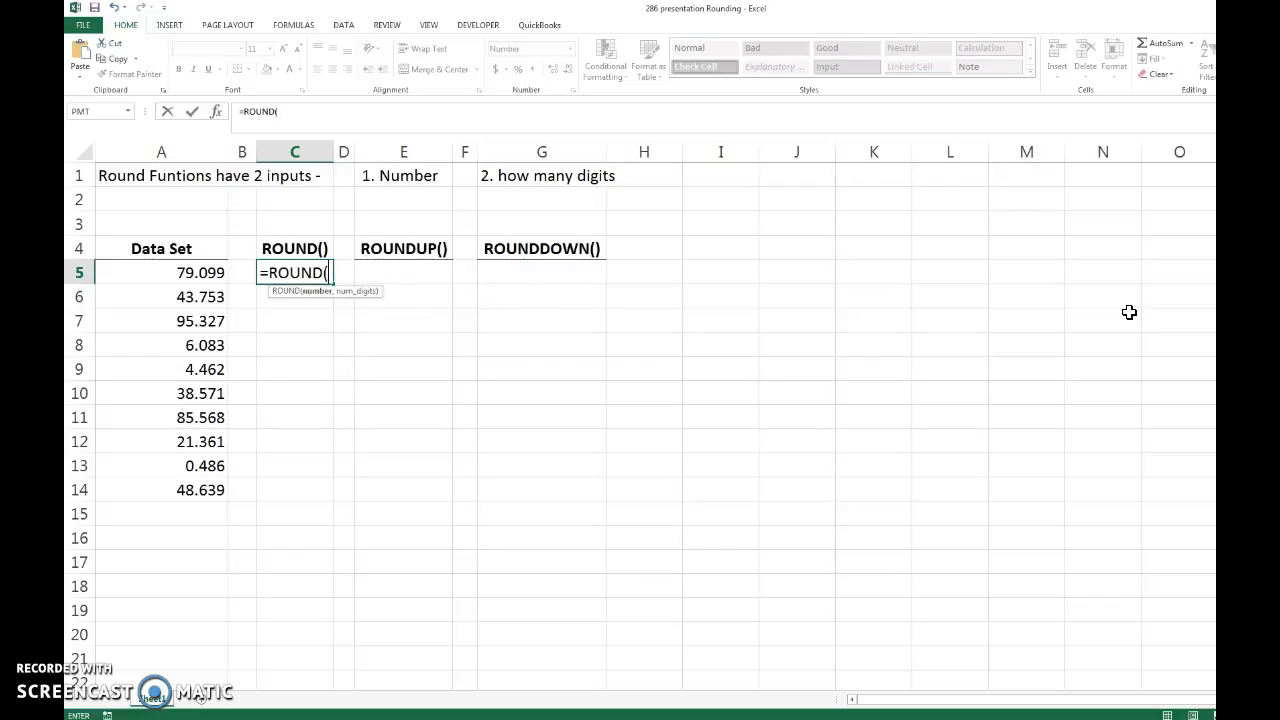
pyautogui.click(197, 272)
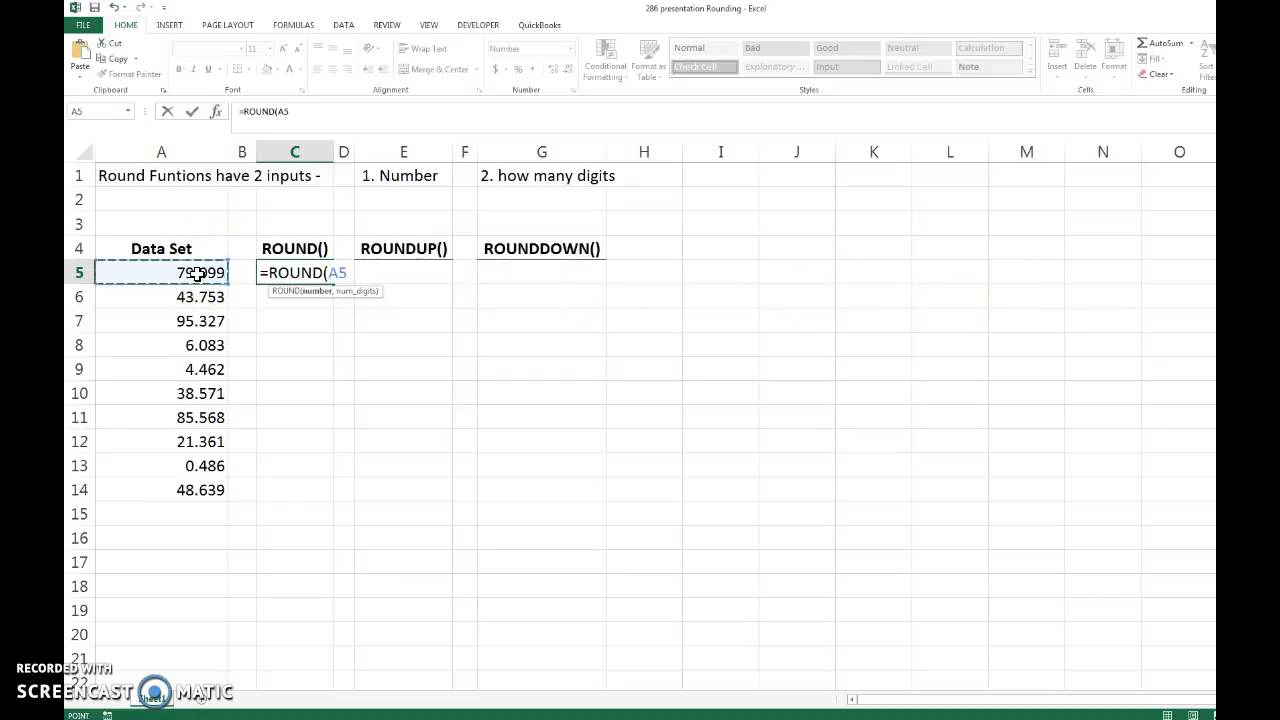
pyautogui.write(',')
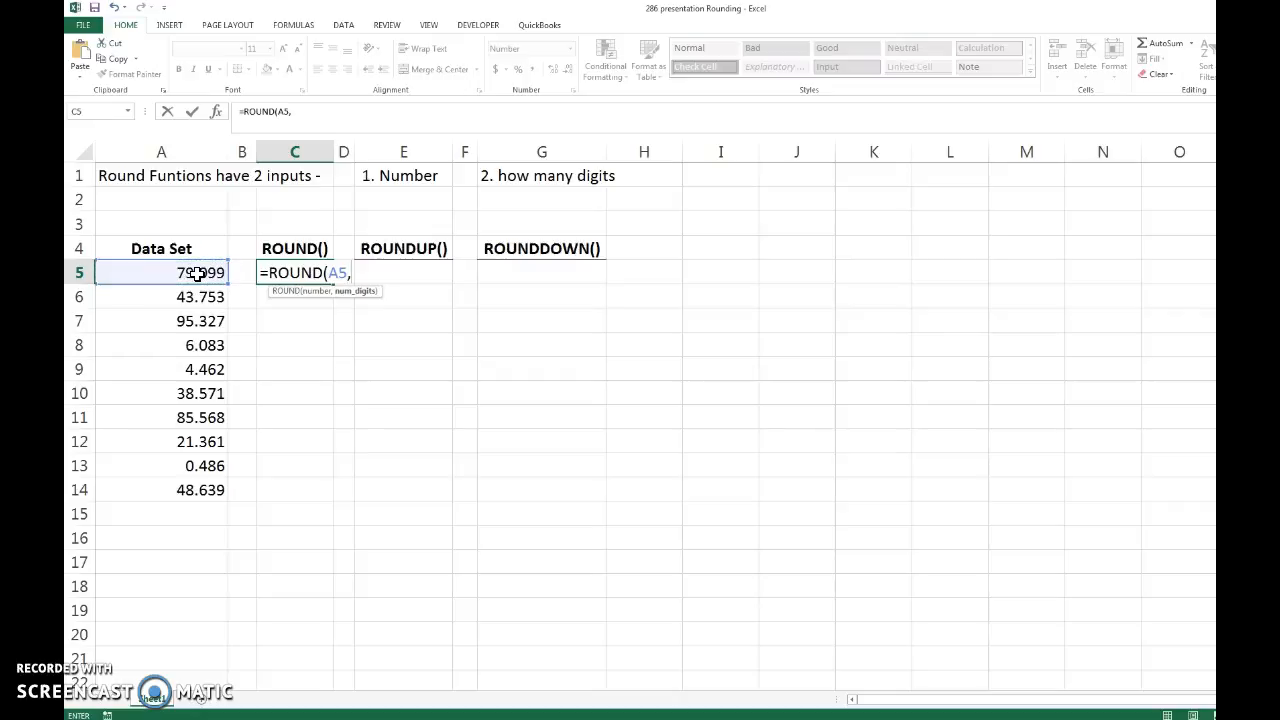
pyautogui.click(328, 300)
pyautogui.click(212, 276)
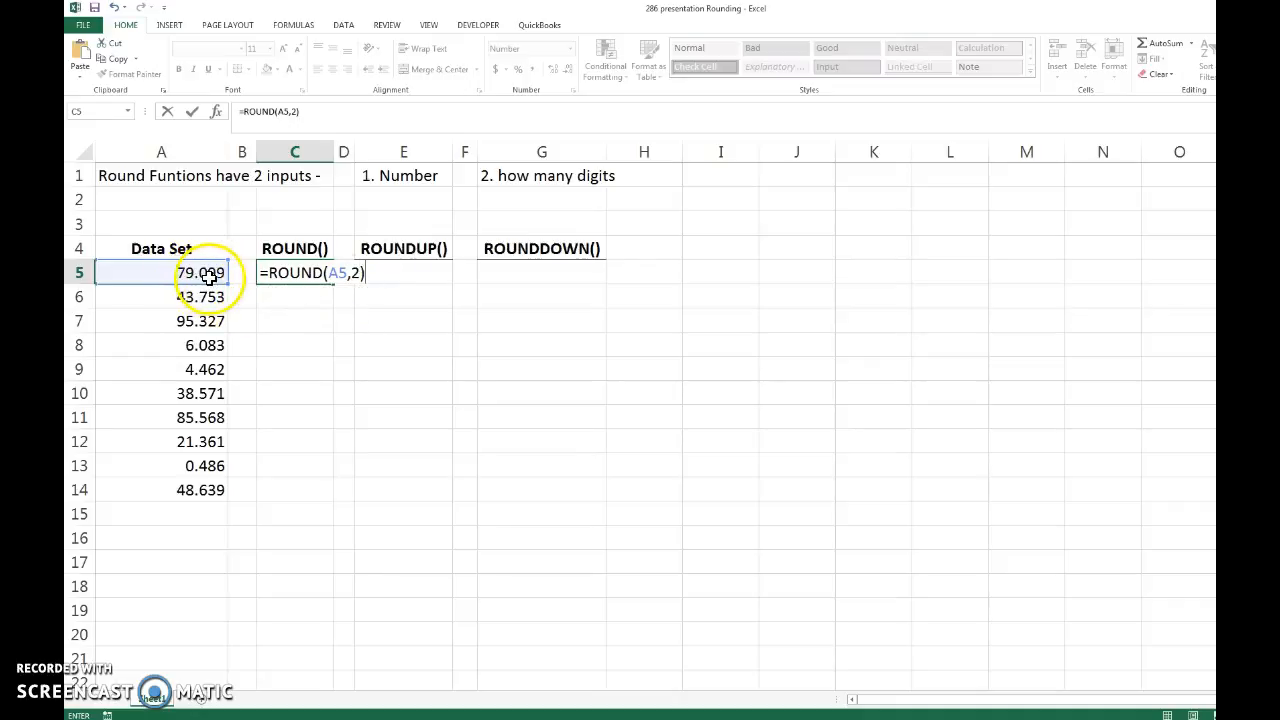
pyautogui.click(360, 286)
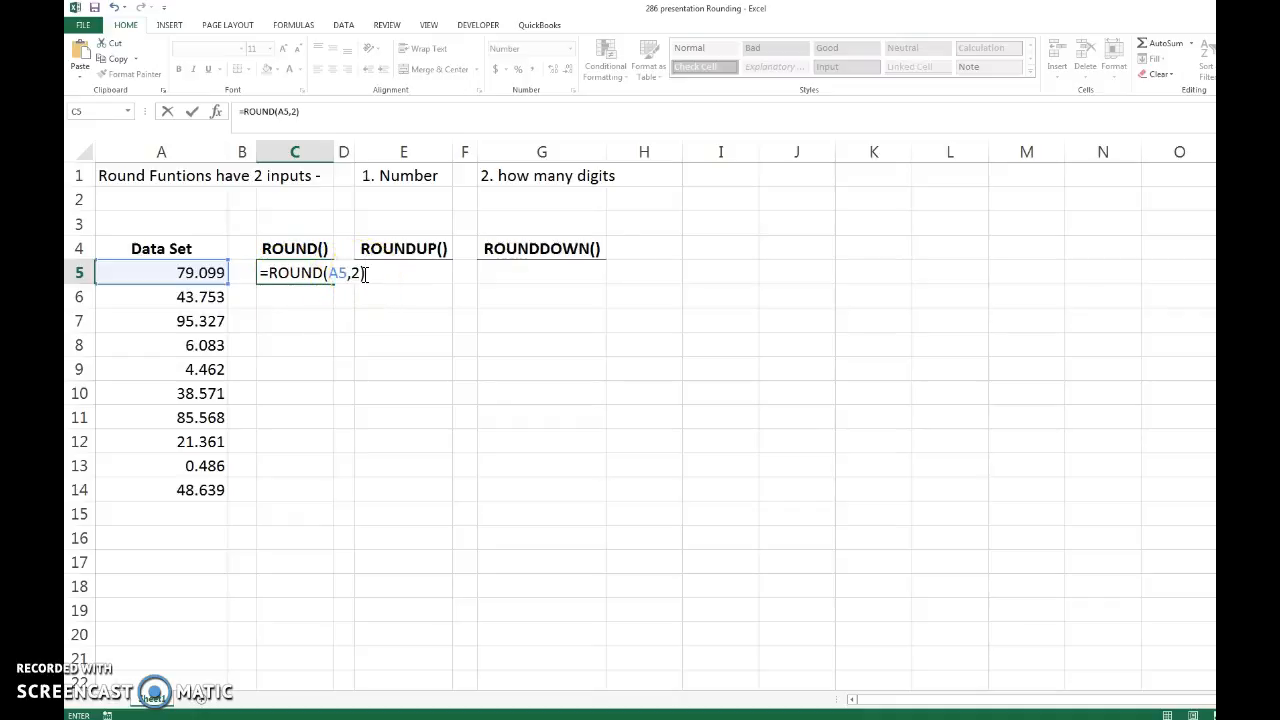
pyautogui.press('Return')
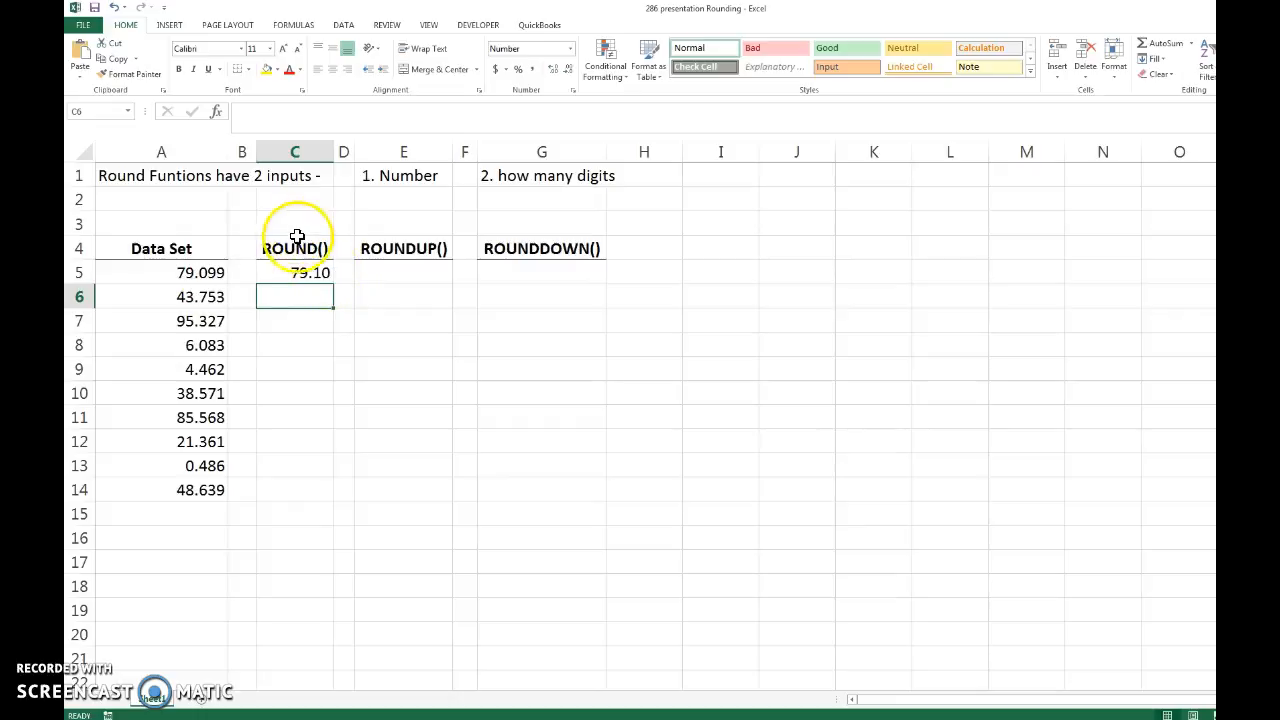
pyautogui.click(330, 275)
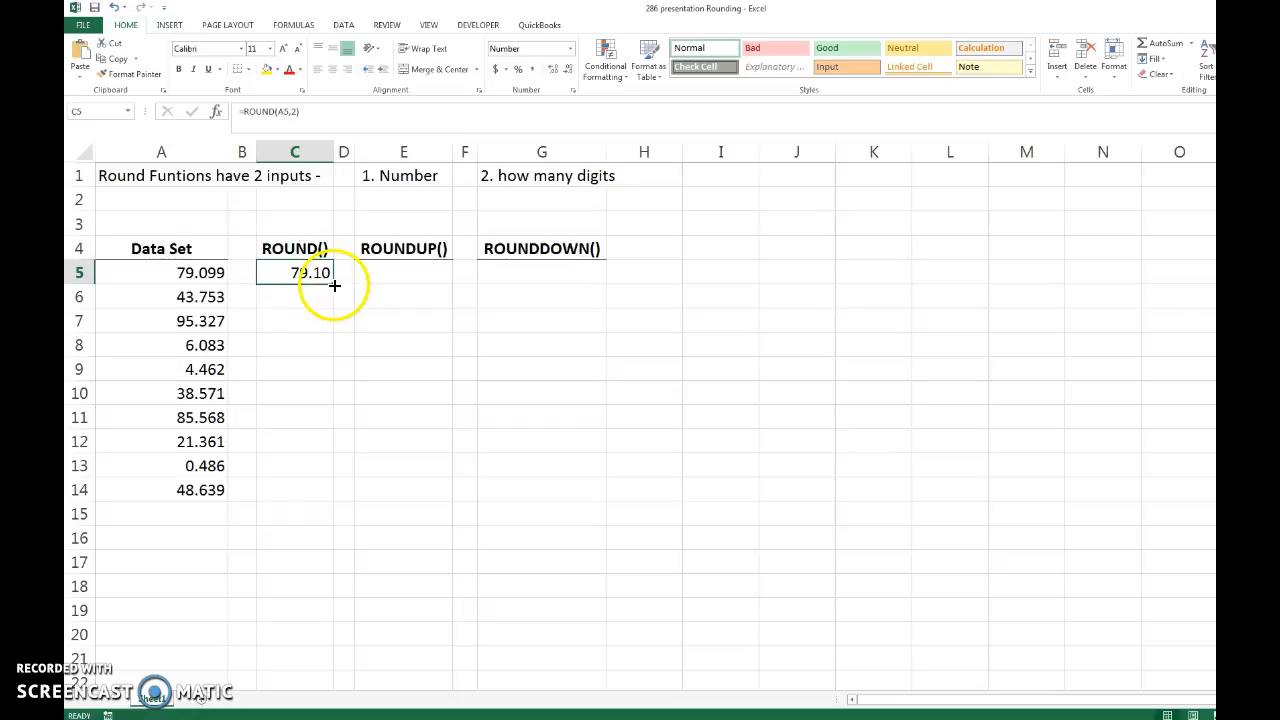
pyautogui.moveTo(334, 285); pyautogui.dragTo(306, 500)
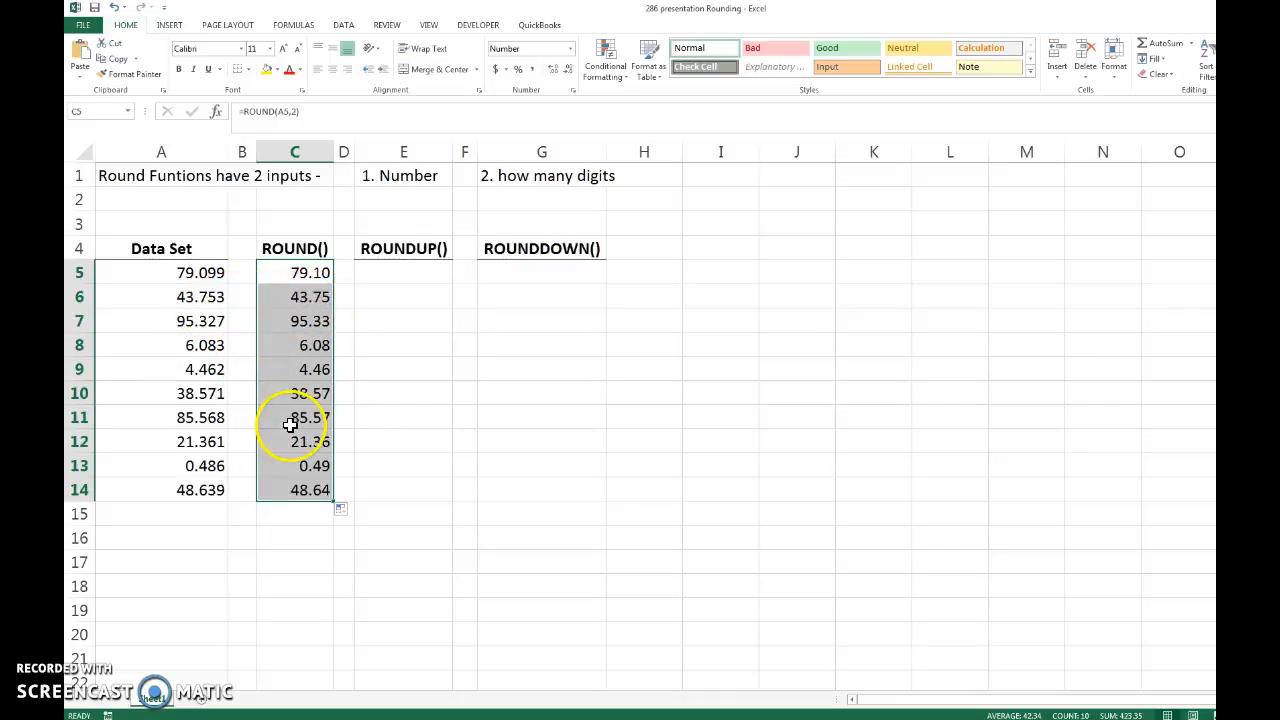
# Step: Enter =ROUNDUP(A5,2) in cell E5 and fill the formula down through E14
pyautogui.click(411, 281)
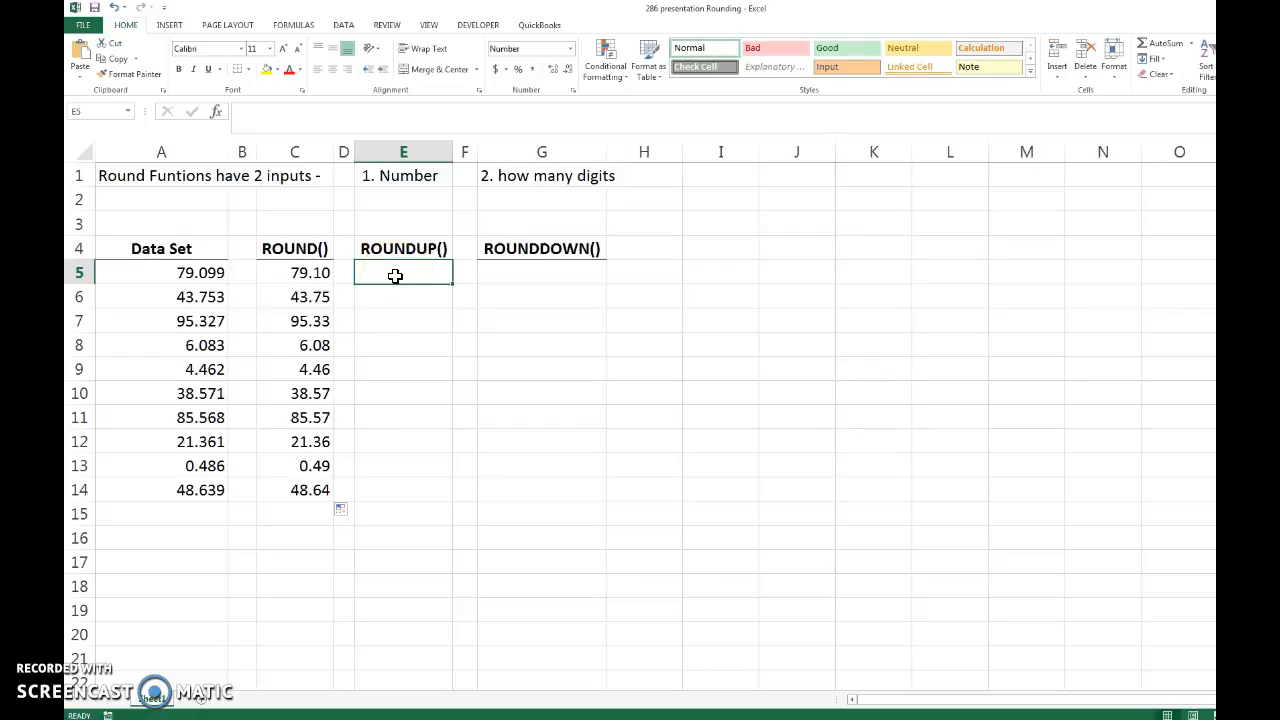
pyautogui.write('=')
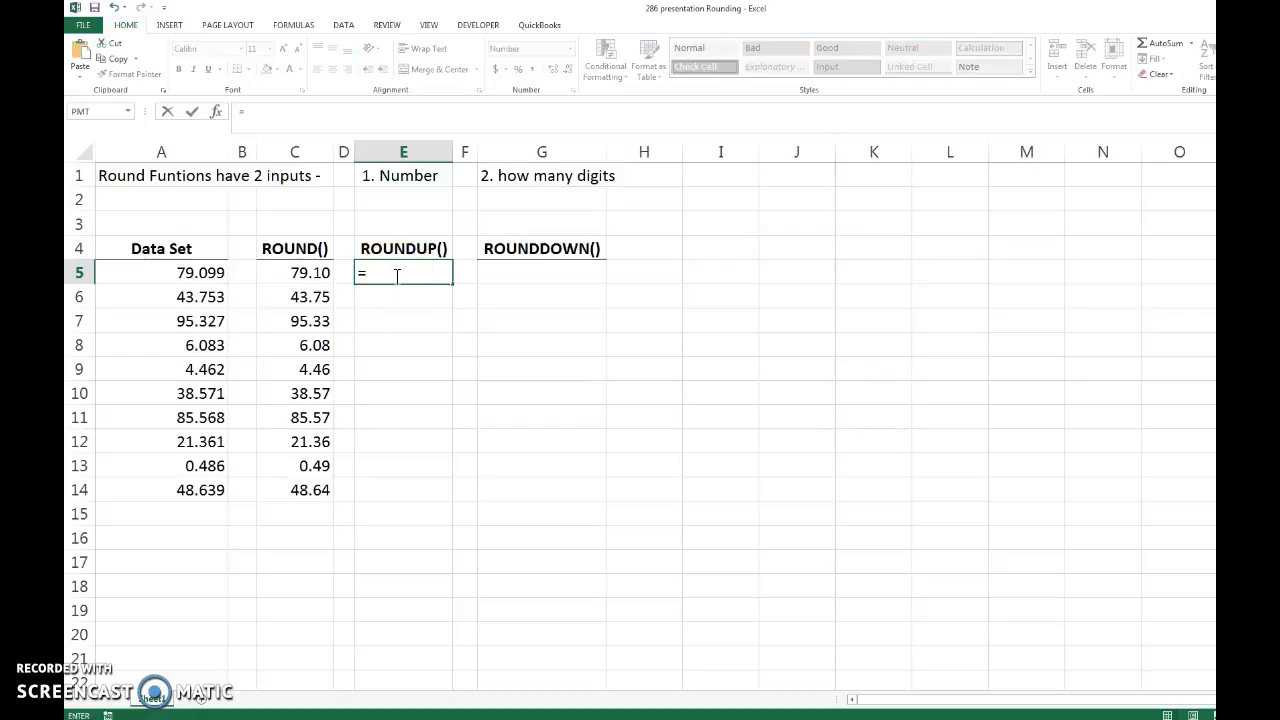
pyautogui.write('round')
pyautogui.press('Tab')
pyautogui.press('BackSpace')
pyautogui.write('UP')
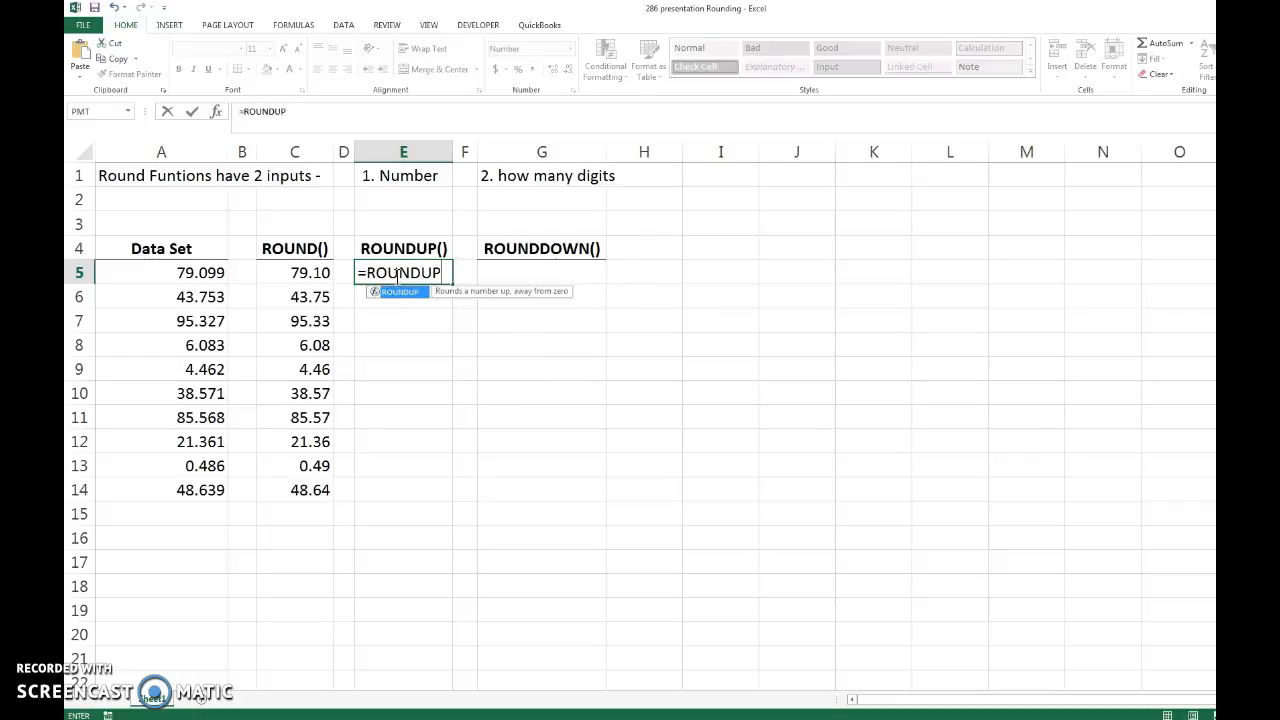
pyautogui.write('(')
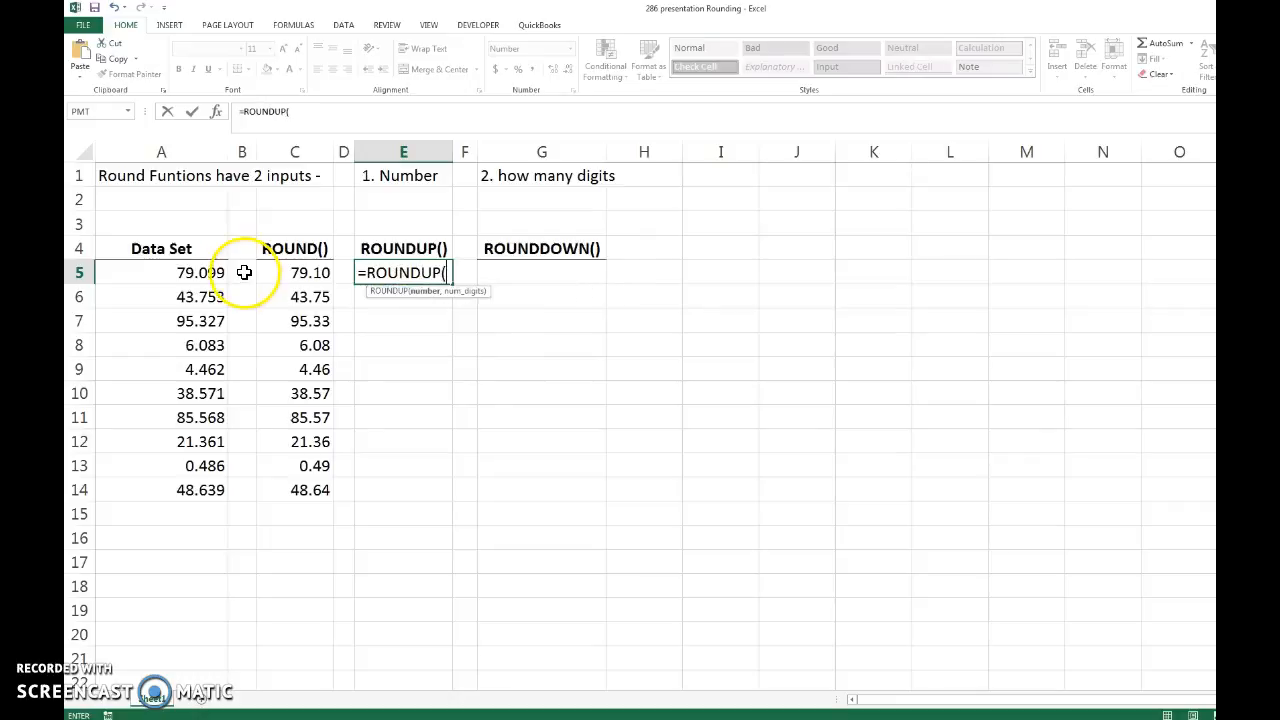
pyautogui.click(210, 274)
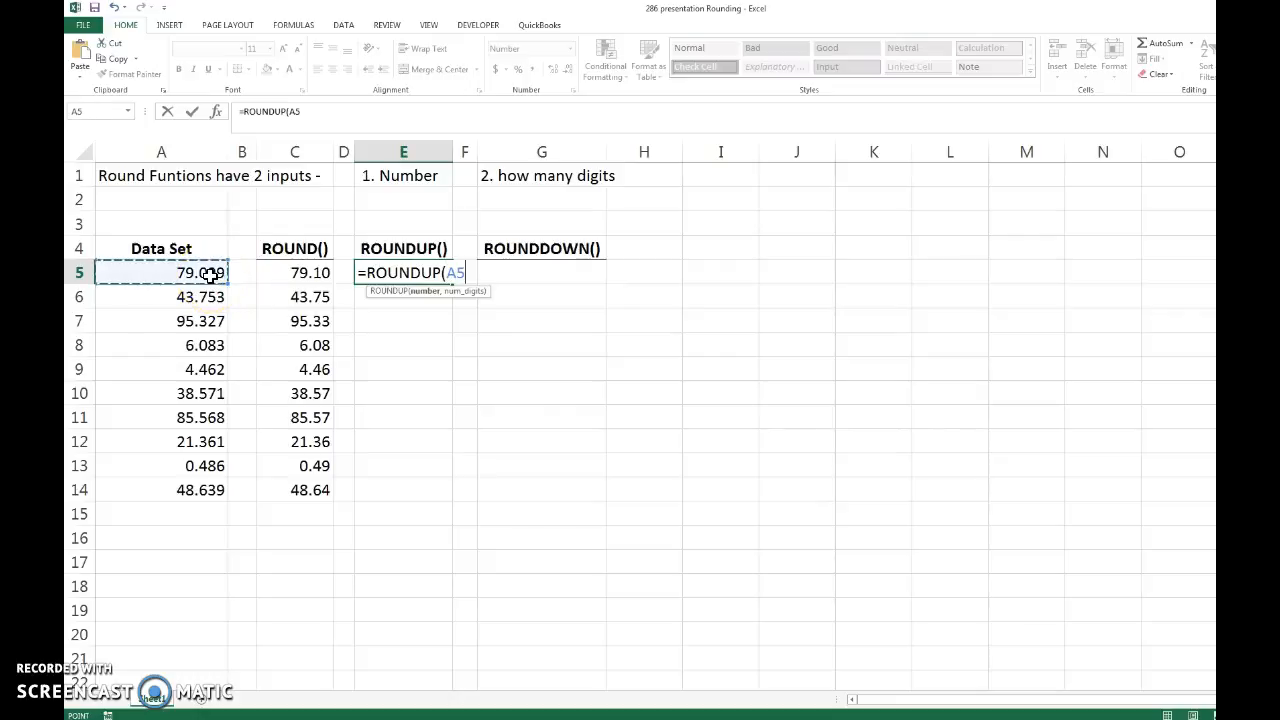
pyautogui.write(',2)')
pyautogui.press('Return')
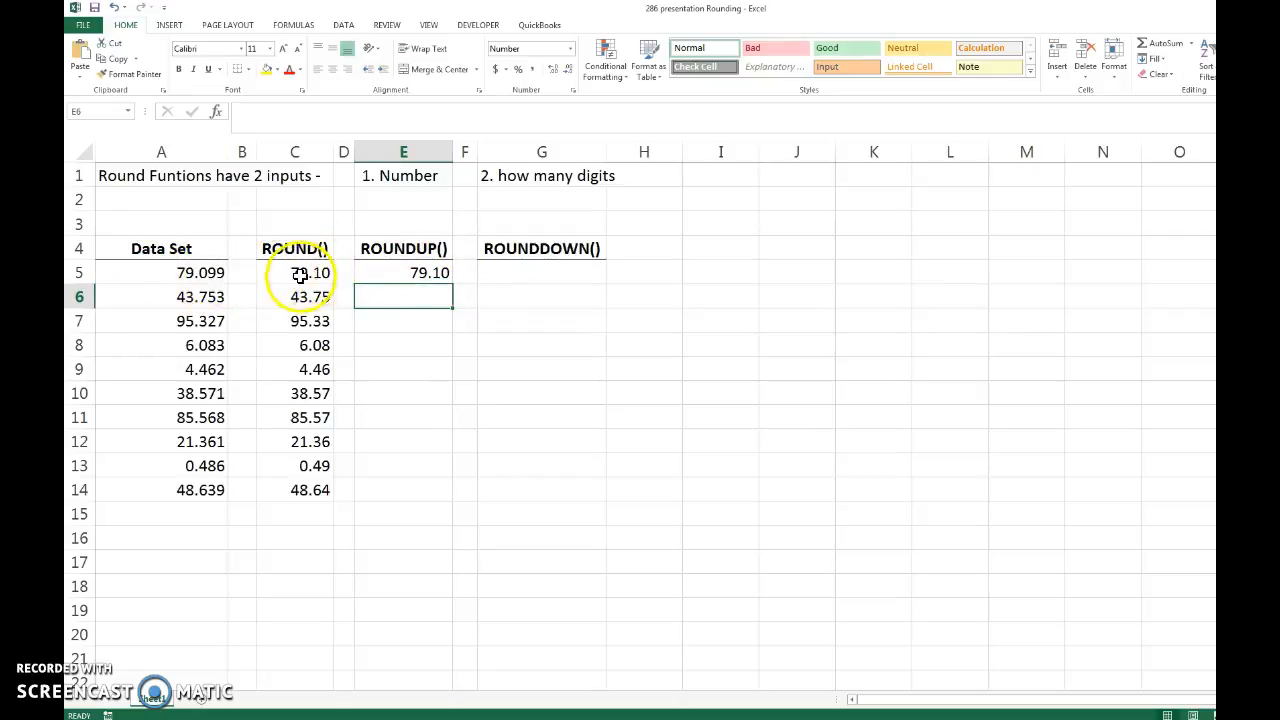
pyautogui.click(425, 278)
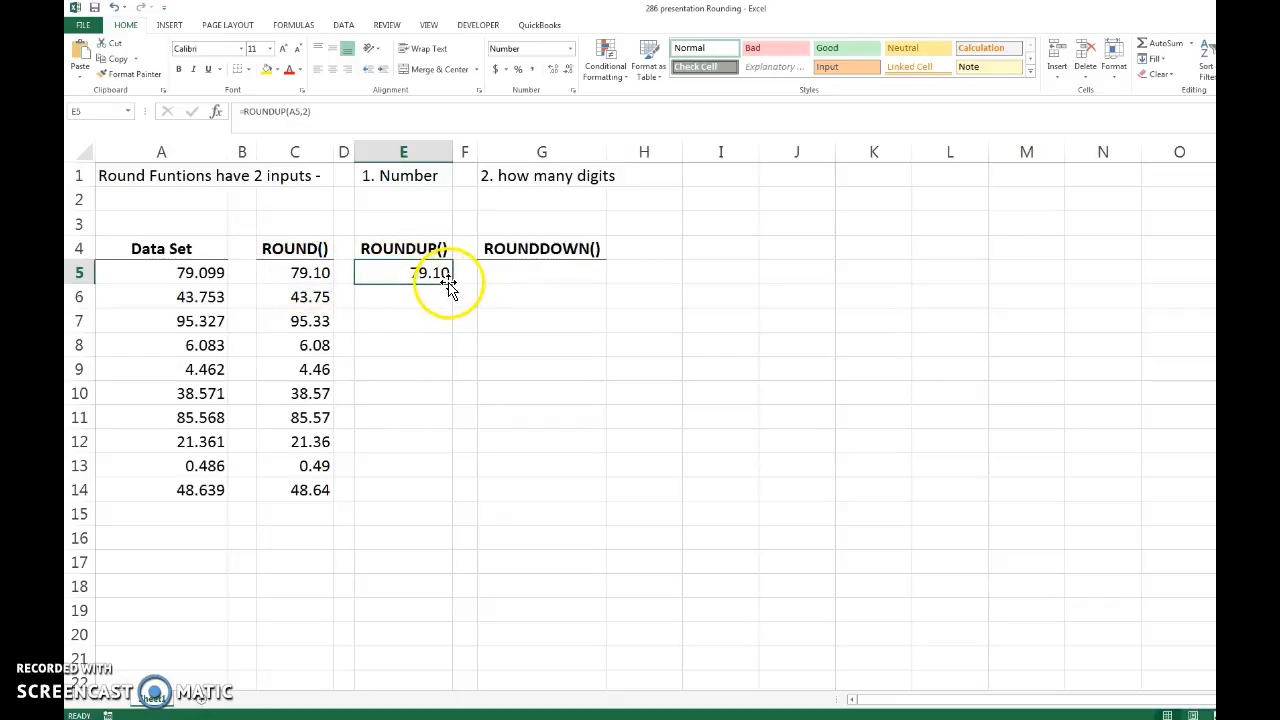
pyautogui.moveTo(452, 285); pyautogui.dragTo(446, 405)
pyautogui.moveTo(436, 503); pyautogui.dragTo(449, 494)
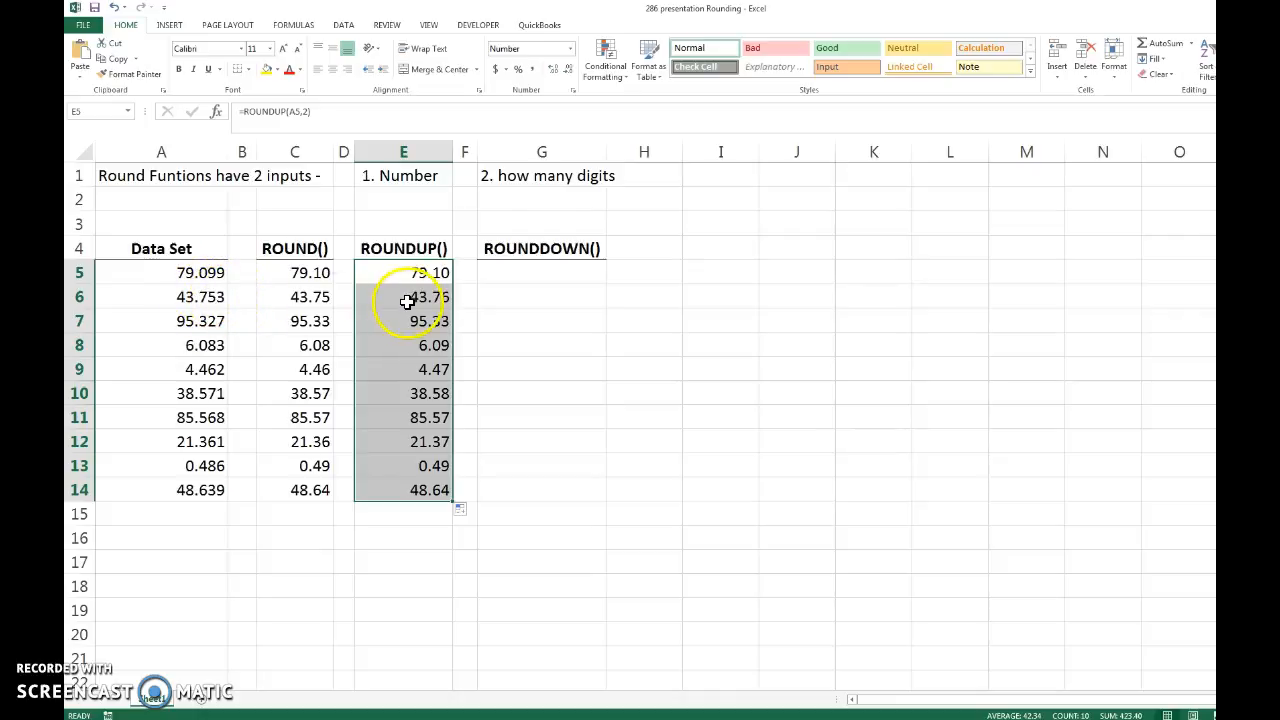
# Step: Enter =ROUNDDOWN(A5,2) in cell G5 and fill the formula down through G14
pyautogui.click(498, 270)
pyautogui.write('=')
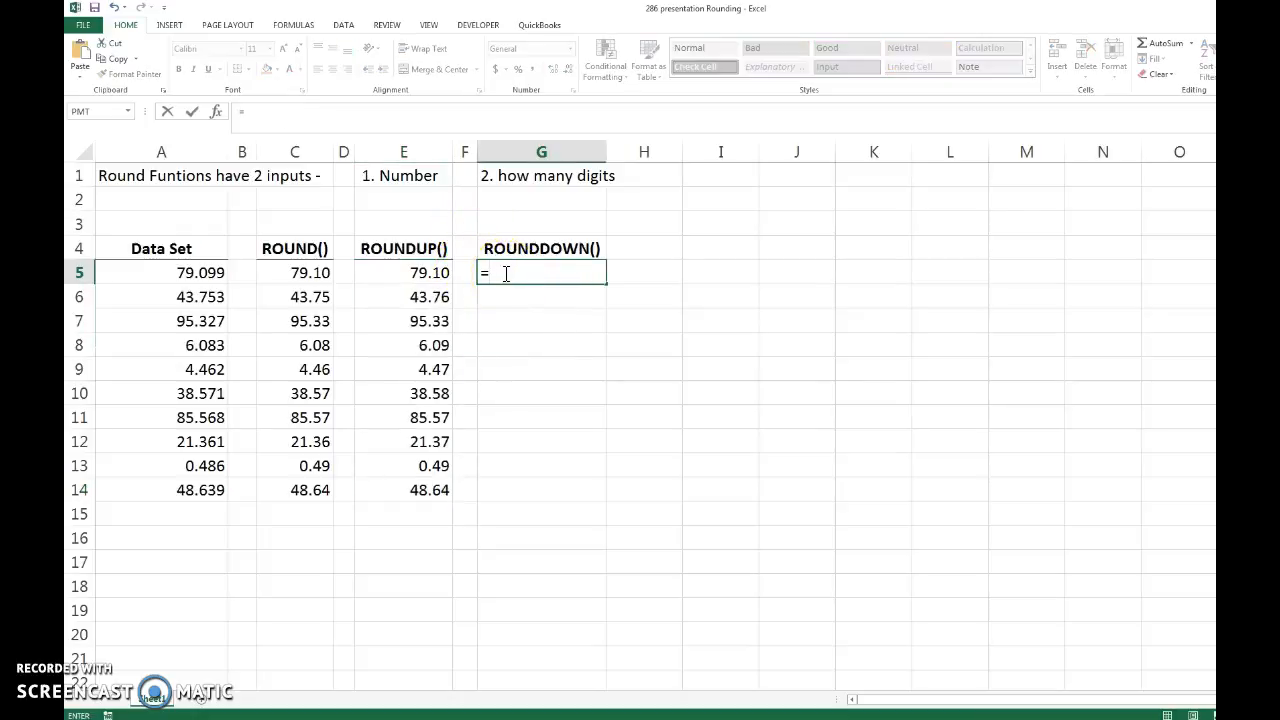
pyautogui.write('roun')
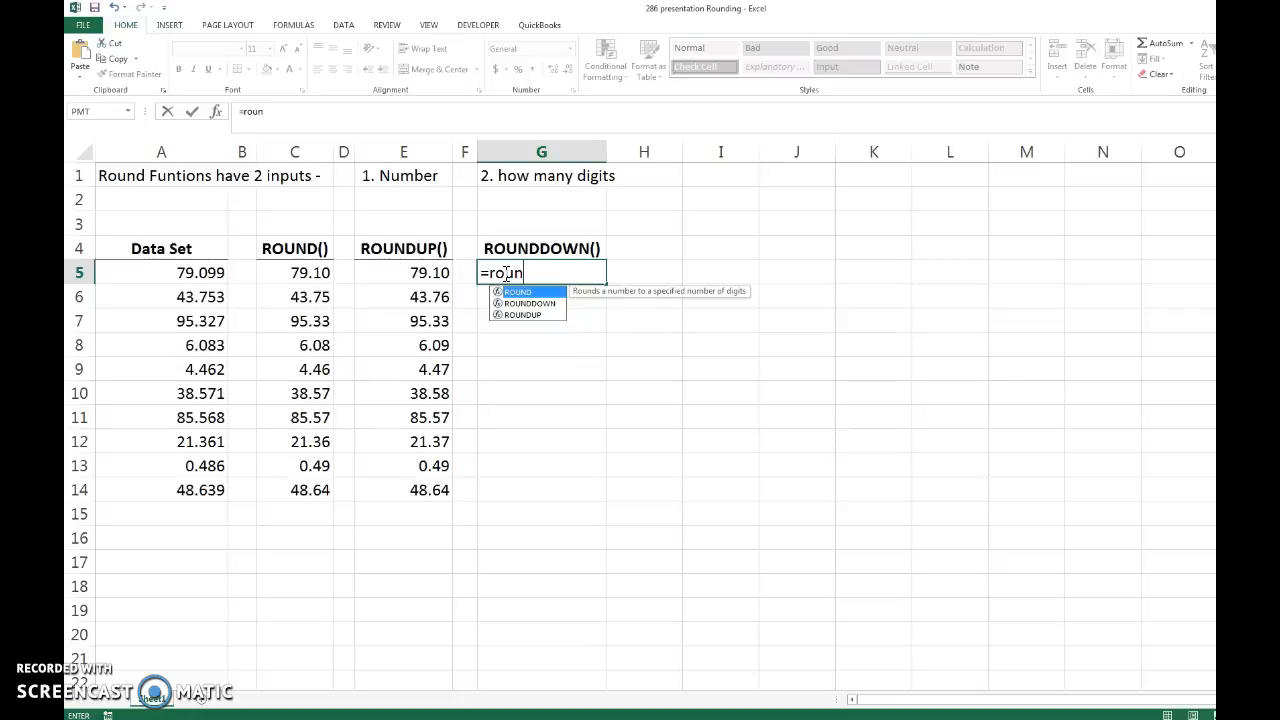
pyautogui.press('Down')
pyautogui.write('n')
pyautogui.press('Tab')
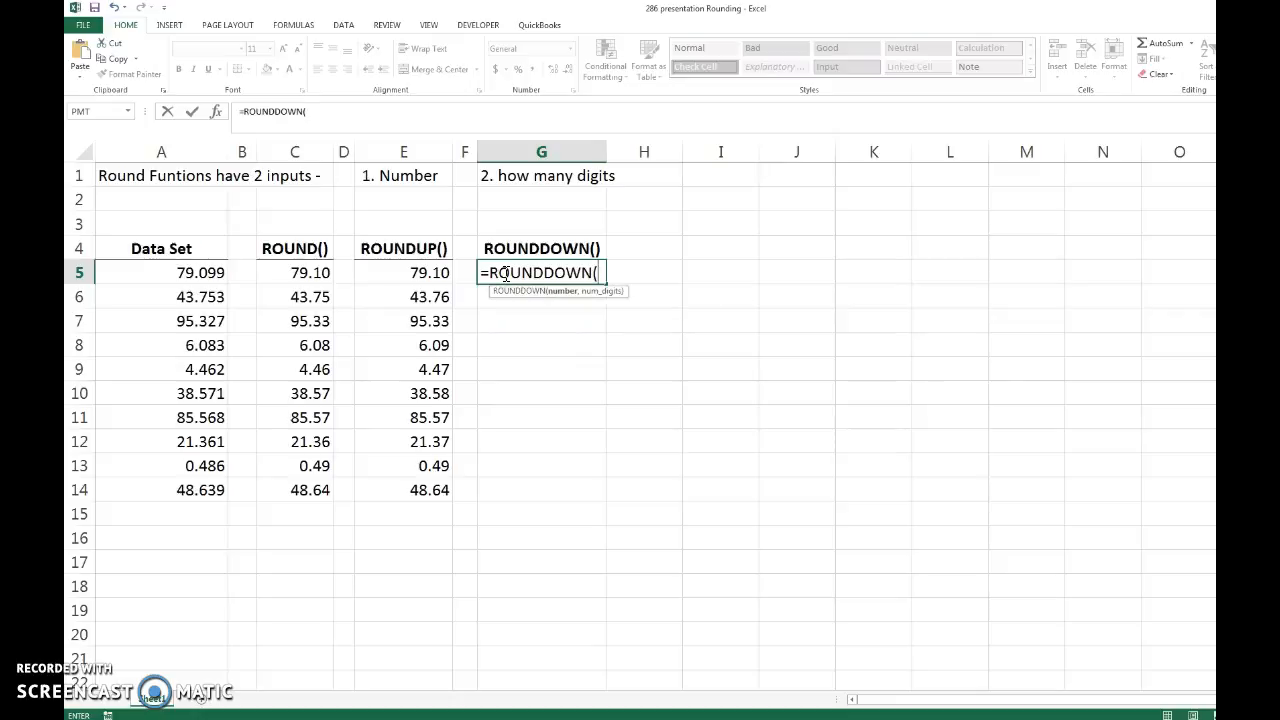
pyautogui.click(214, 272)
pyautogui.write(',2')
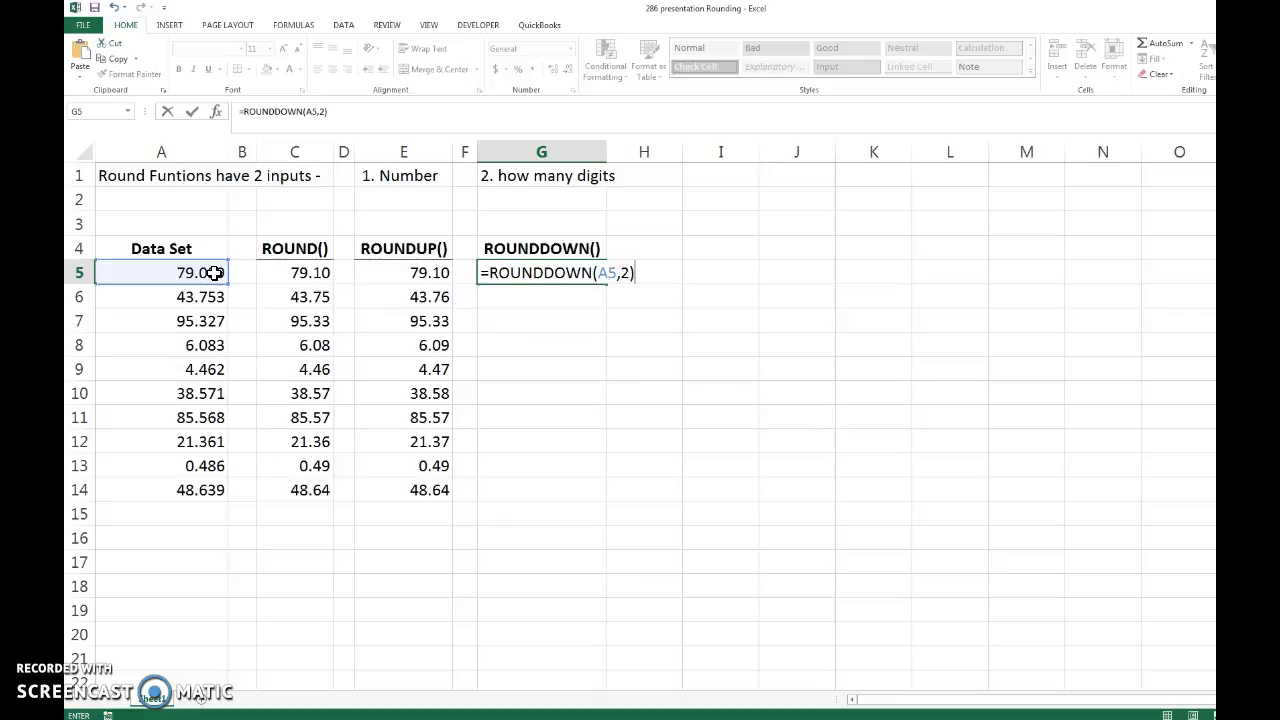
pyautogui.press('Return')
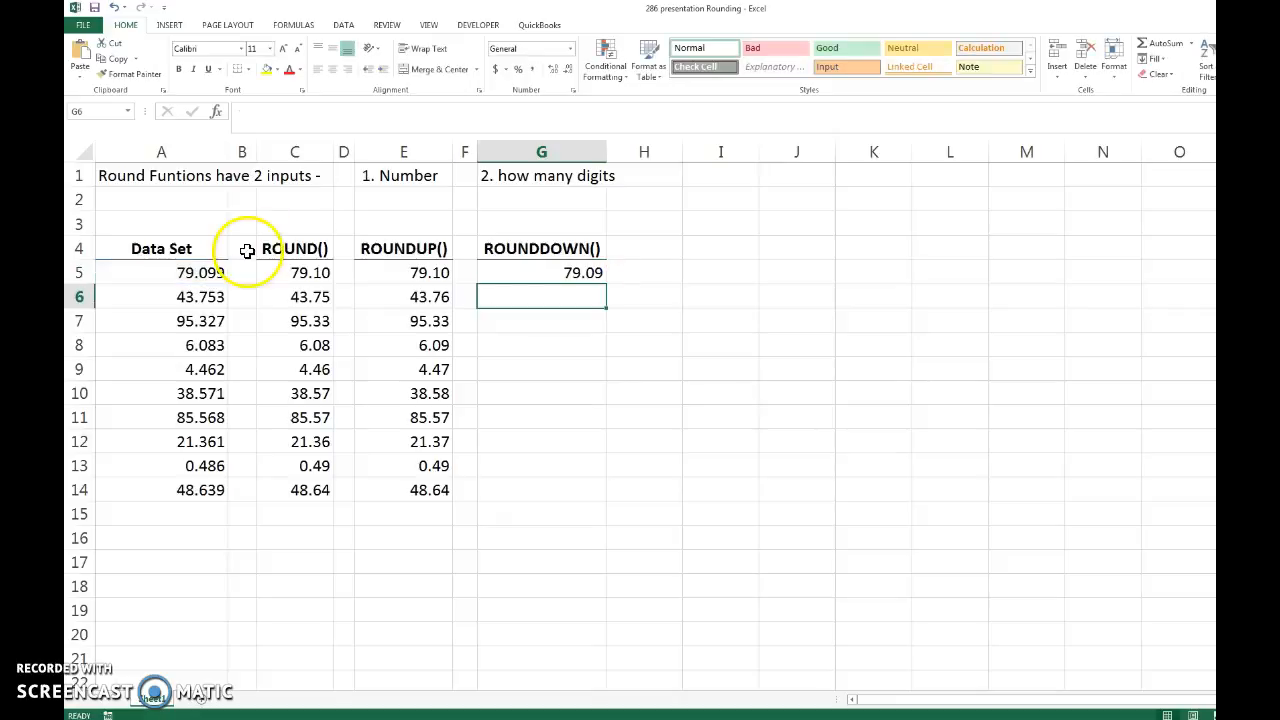
pyautogui.click(580, 273)
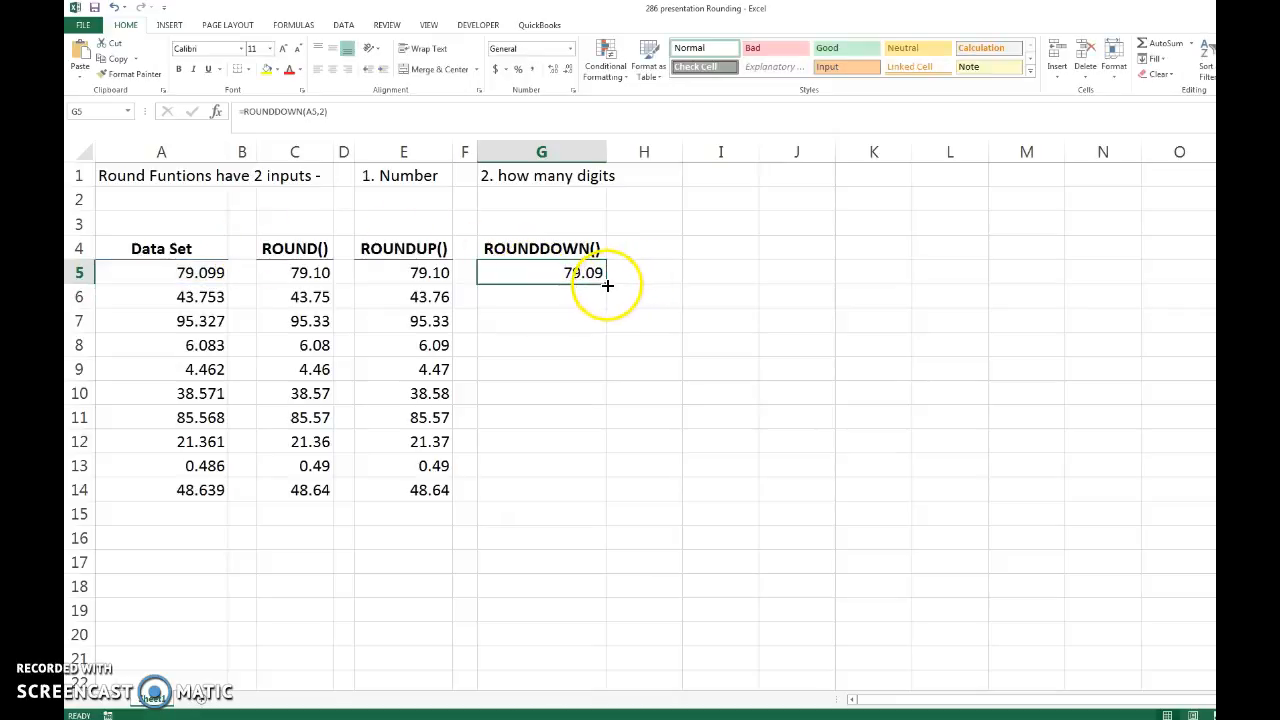
pyautogui.moveTo(607, 286); pyautogui.dragTo(587, 500)
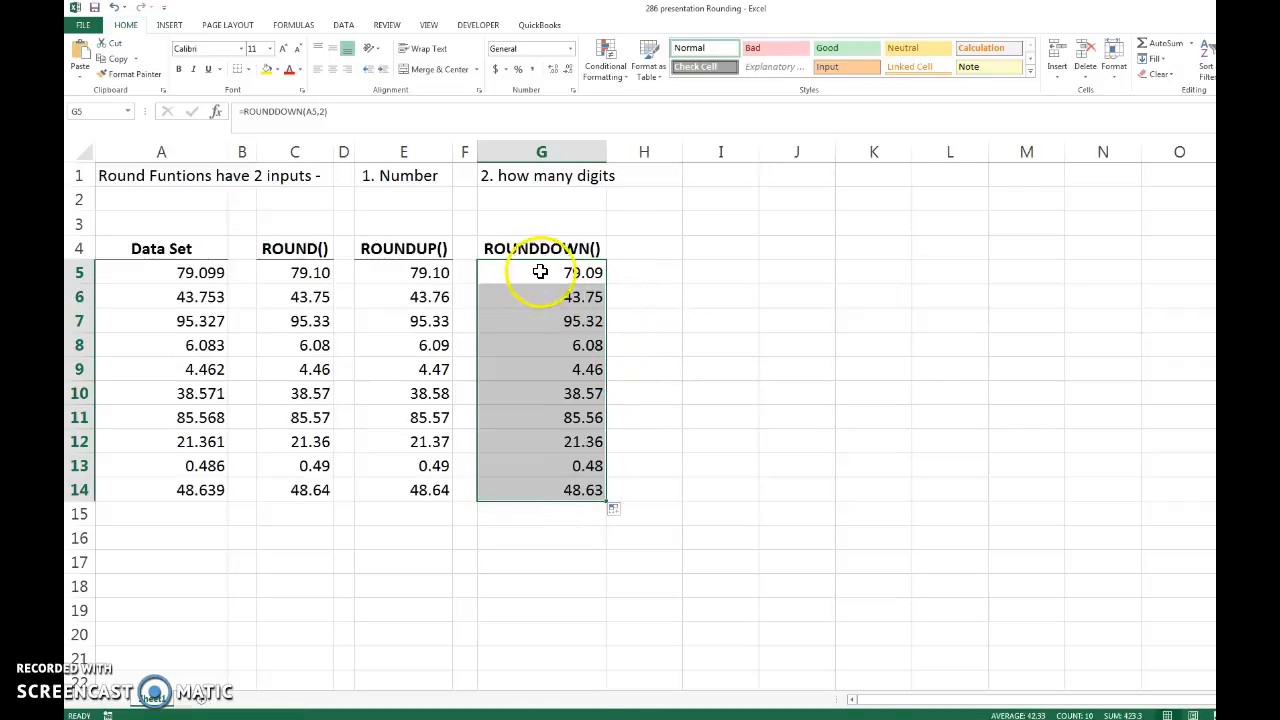
pyautogui.click(630, 271)
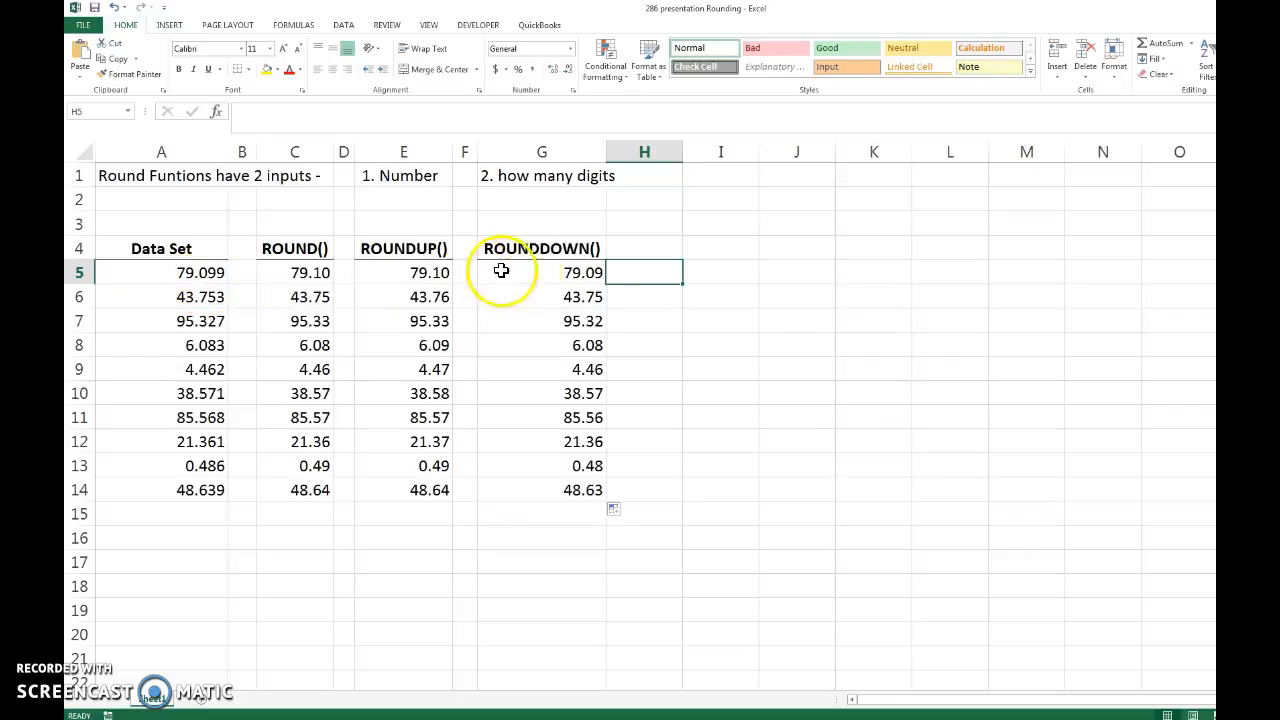
pyautogui.click(595, 275)
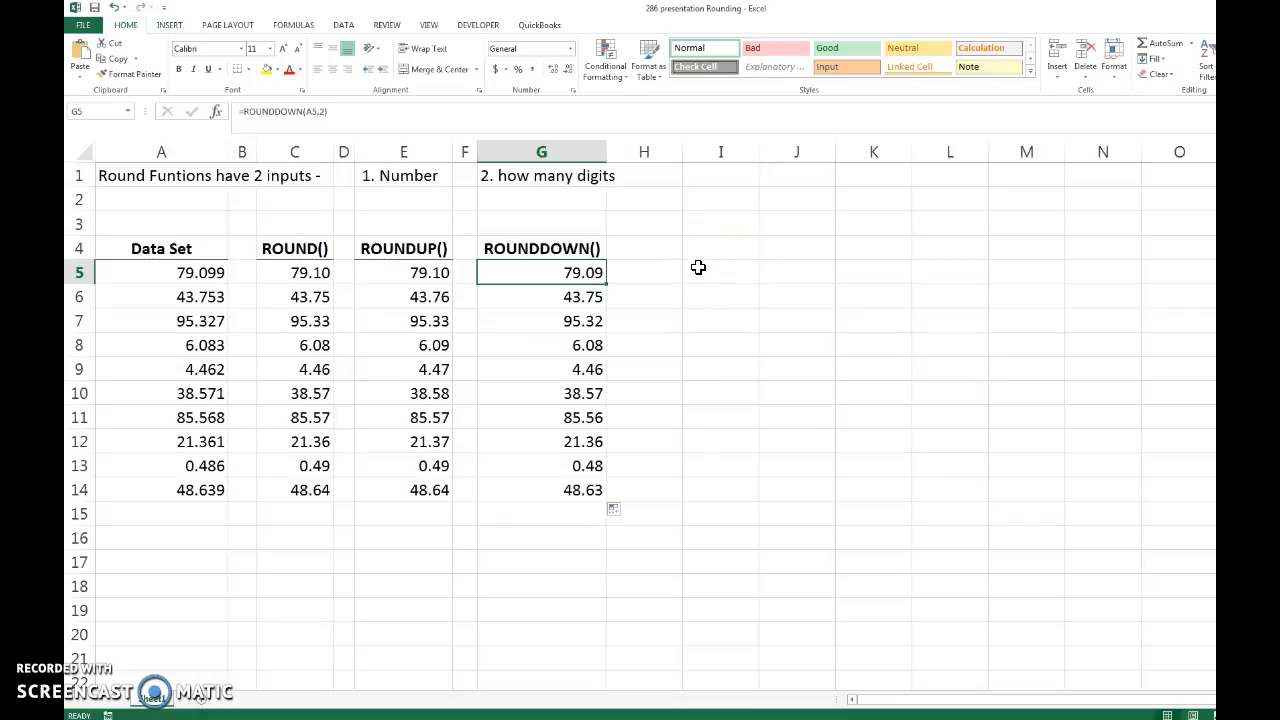
# Step: Enter =ROUND(A5,-2) in cell I5 and fill the formula down through I14
pyautogui.click(698, 273)
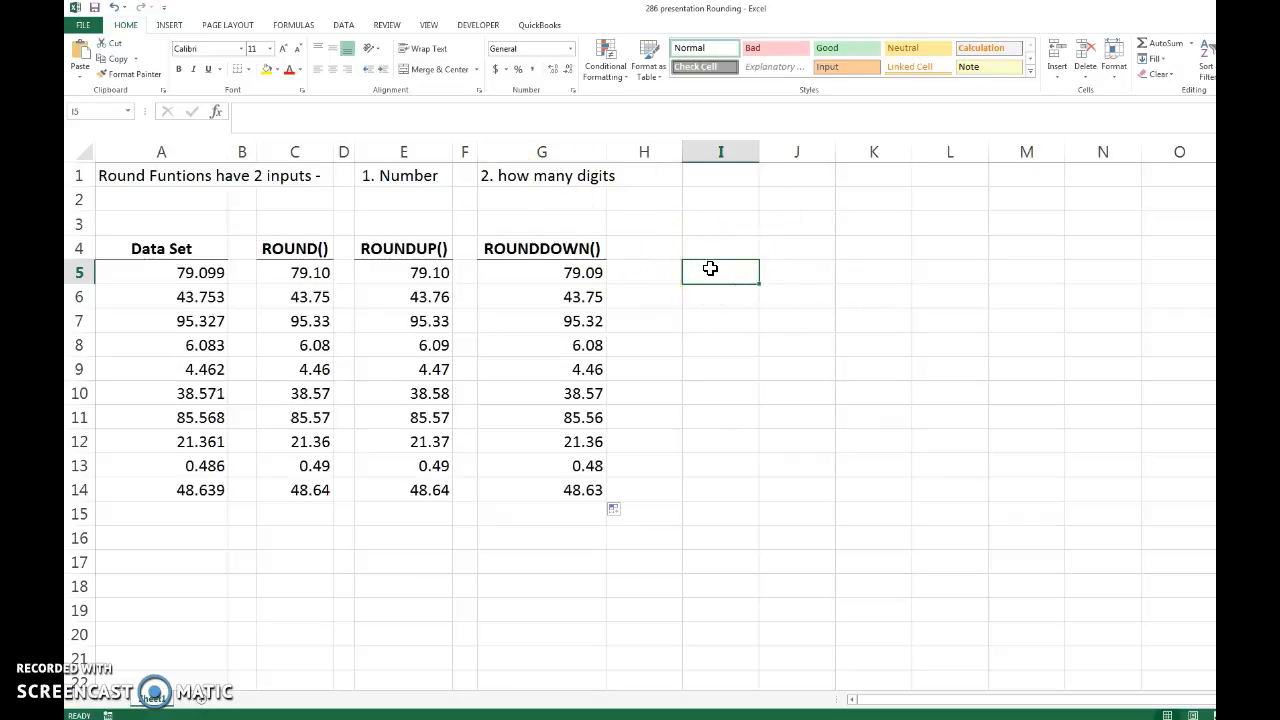
pyautogui.write('=')
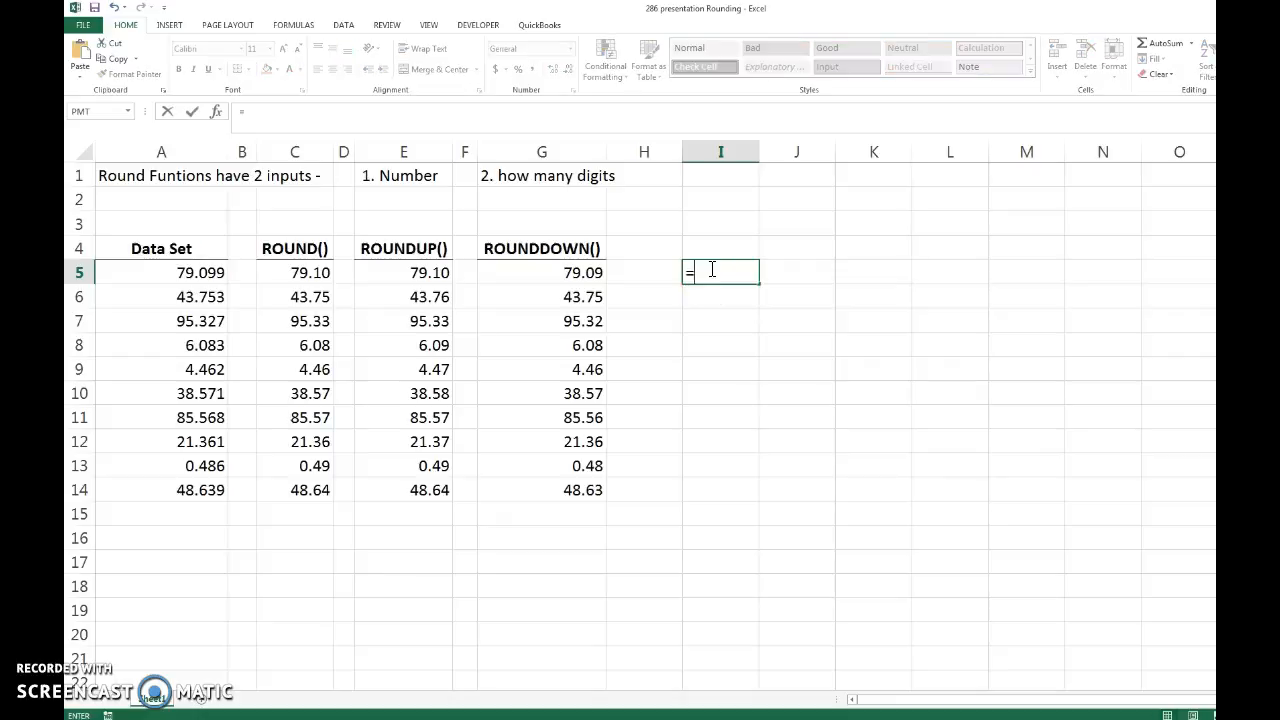
pyautogui.write('roun')
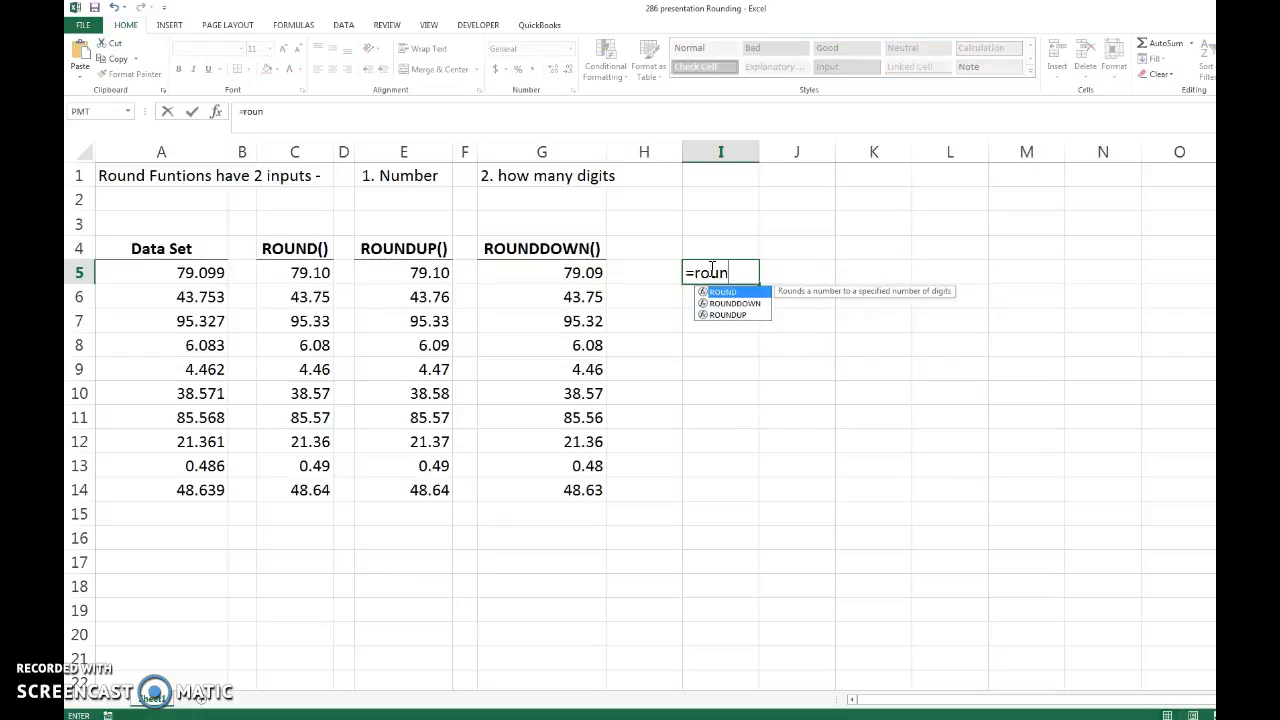
pyautogui.write('d')
pyautogui.press('Tab')
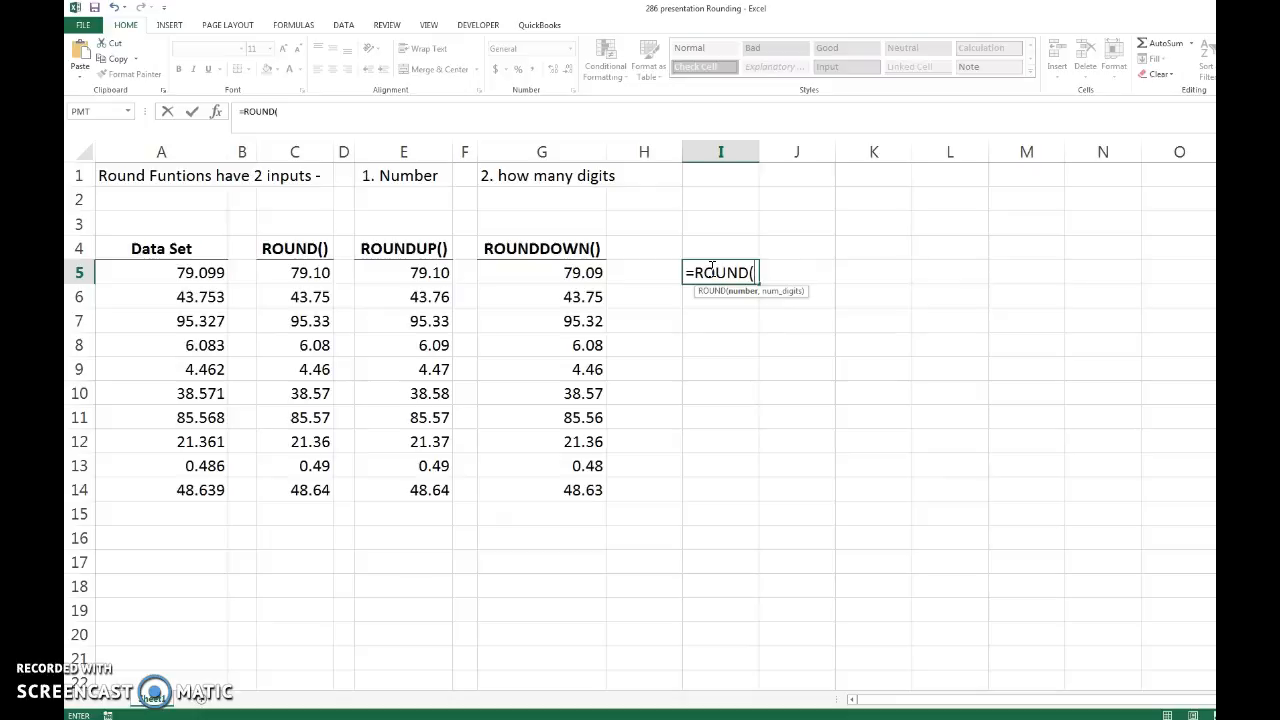
pyautogui.click(214, 272)
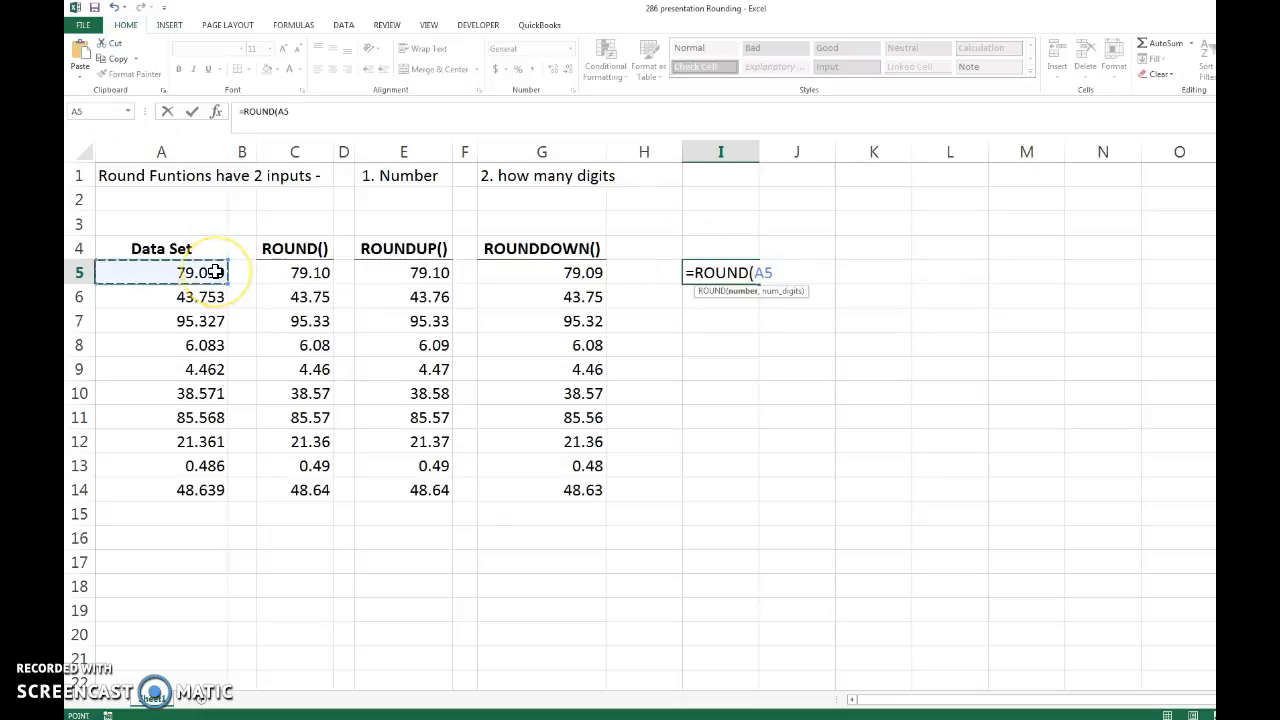
pyautogui.write(',k')
pyautogui.press('BackSpace')
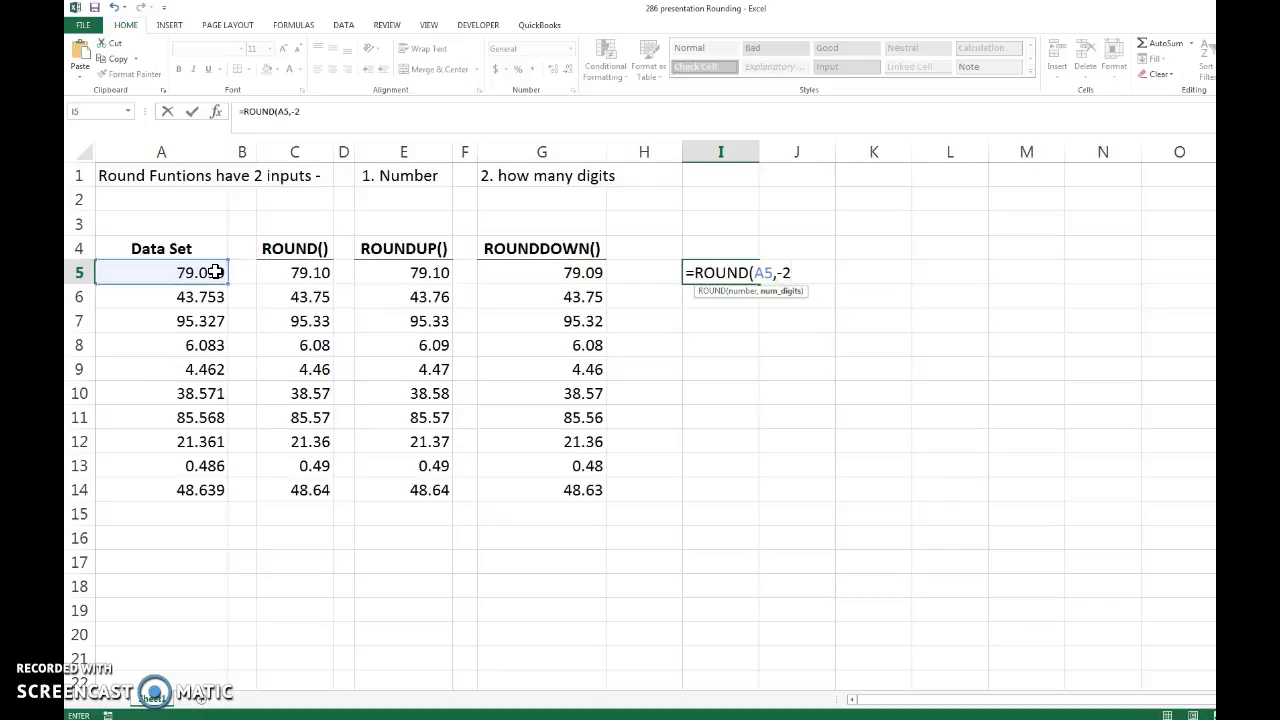
pyautogui.press('Return')
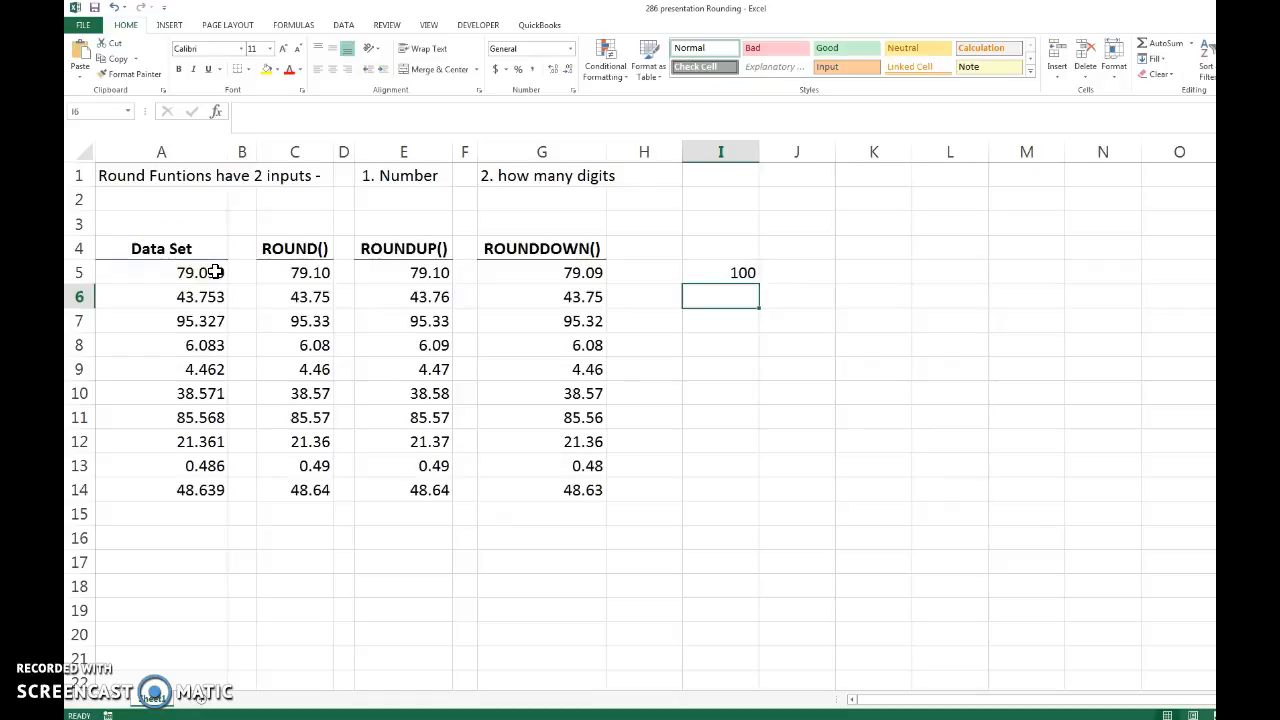
pyautogui.click(722, 267)
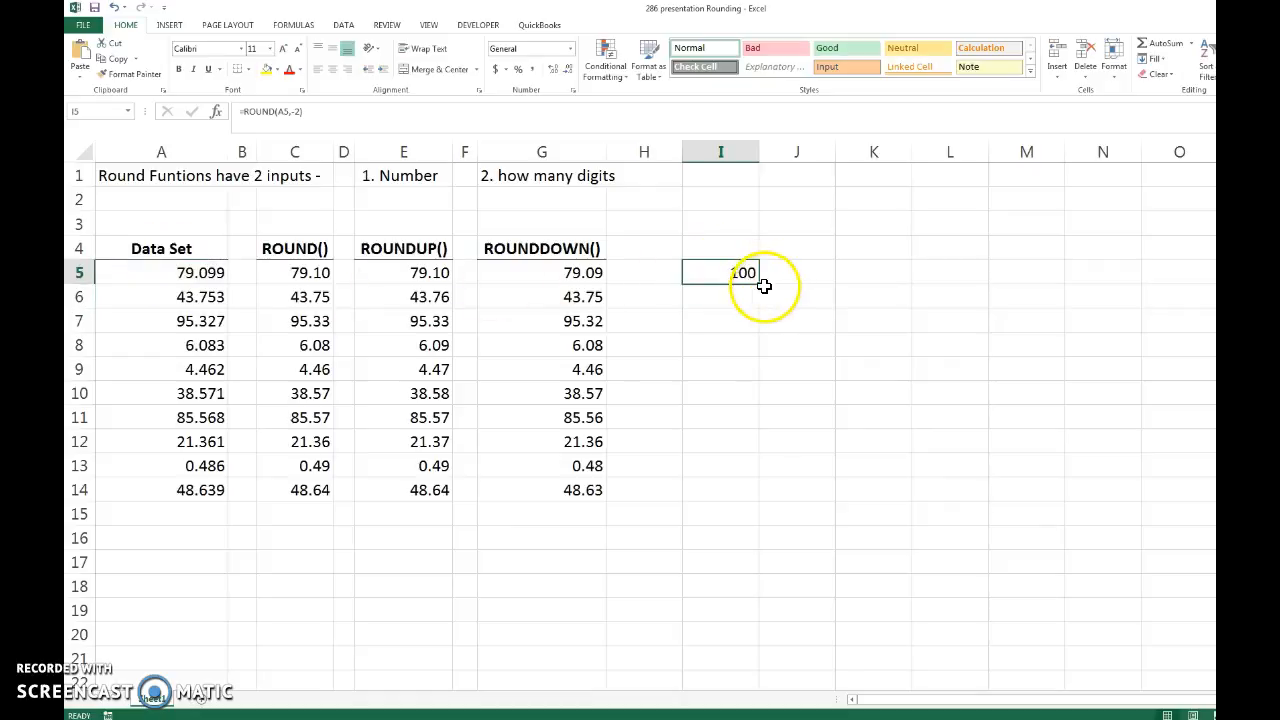
pyautogui.moveTo(760, 282); pyautogui.dragTo(749, 505)
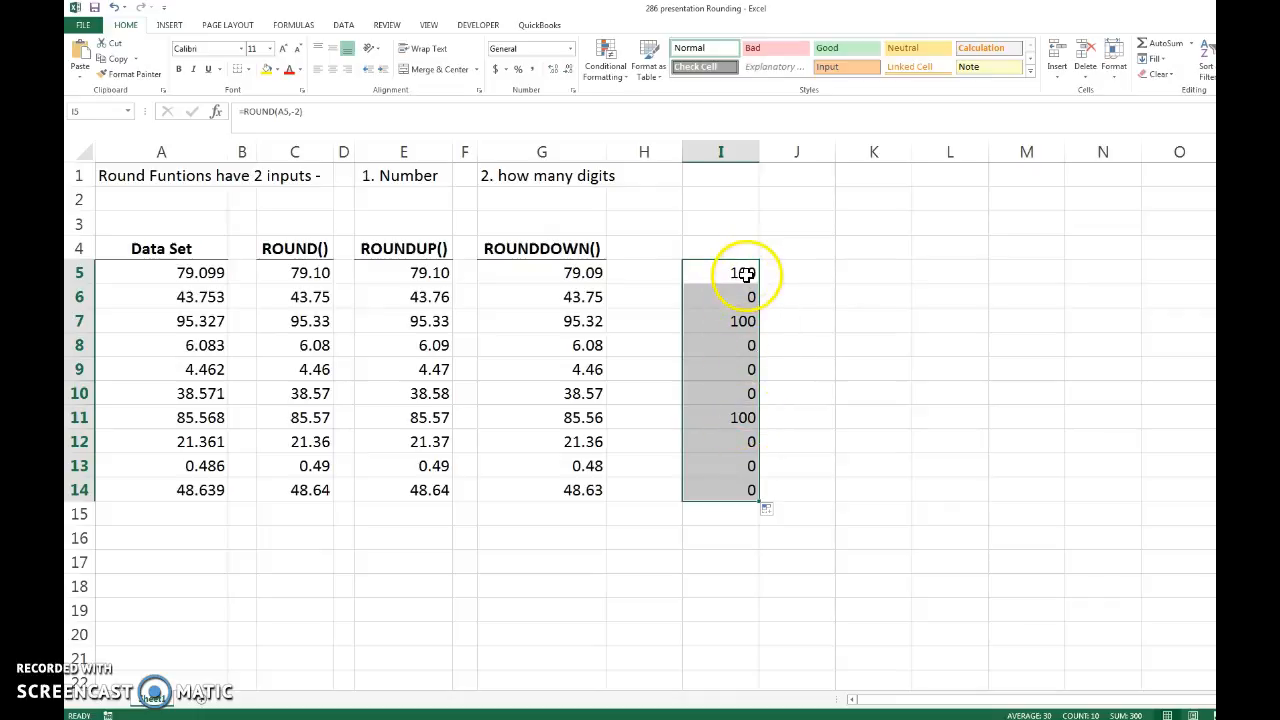
# Step: Change the digits argument of the ROUND formula in I5 to -1 and refill the column down through I14
pyautogui.click(298, 111)
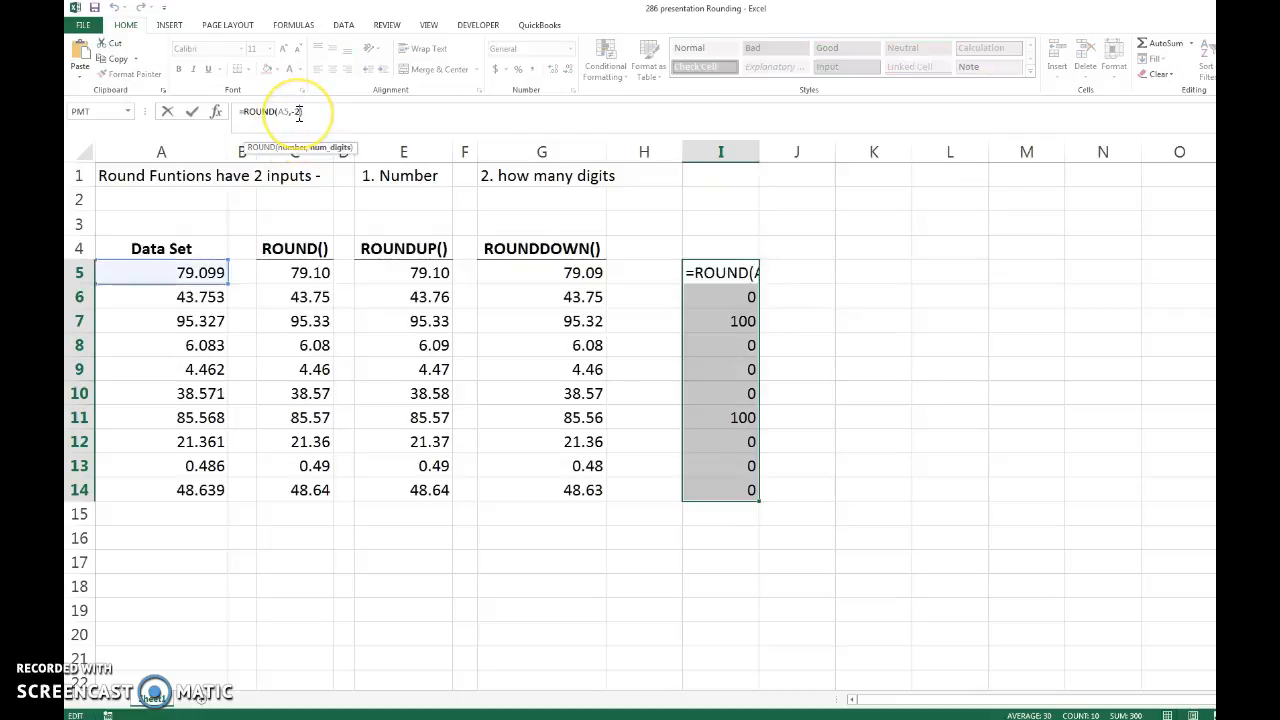
pyautogui.press('BackSpace')
pyautogui.write('1')
pyautogui.press('Return')
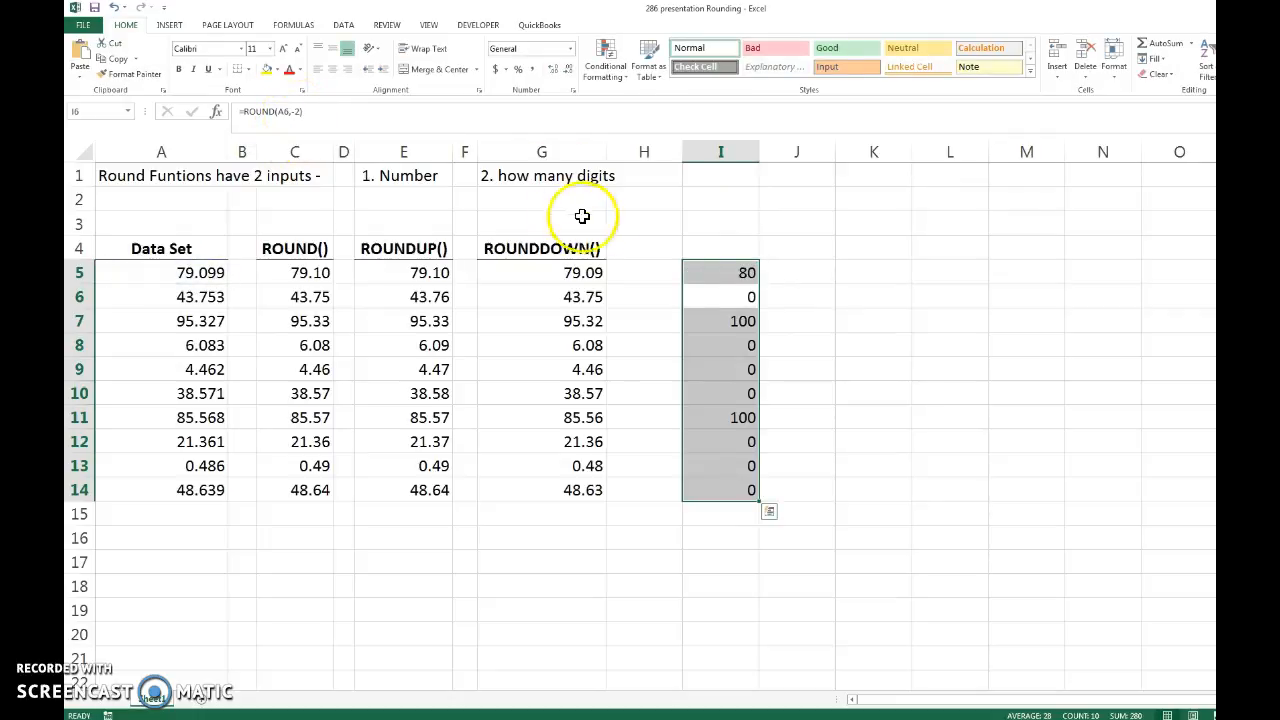
pyautogui.click(710, 273)
pyautogui.click(710, 273)
pyautogui.doubleClick(759, 284)
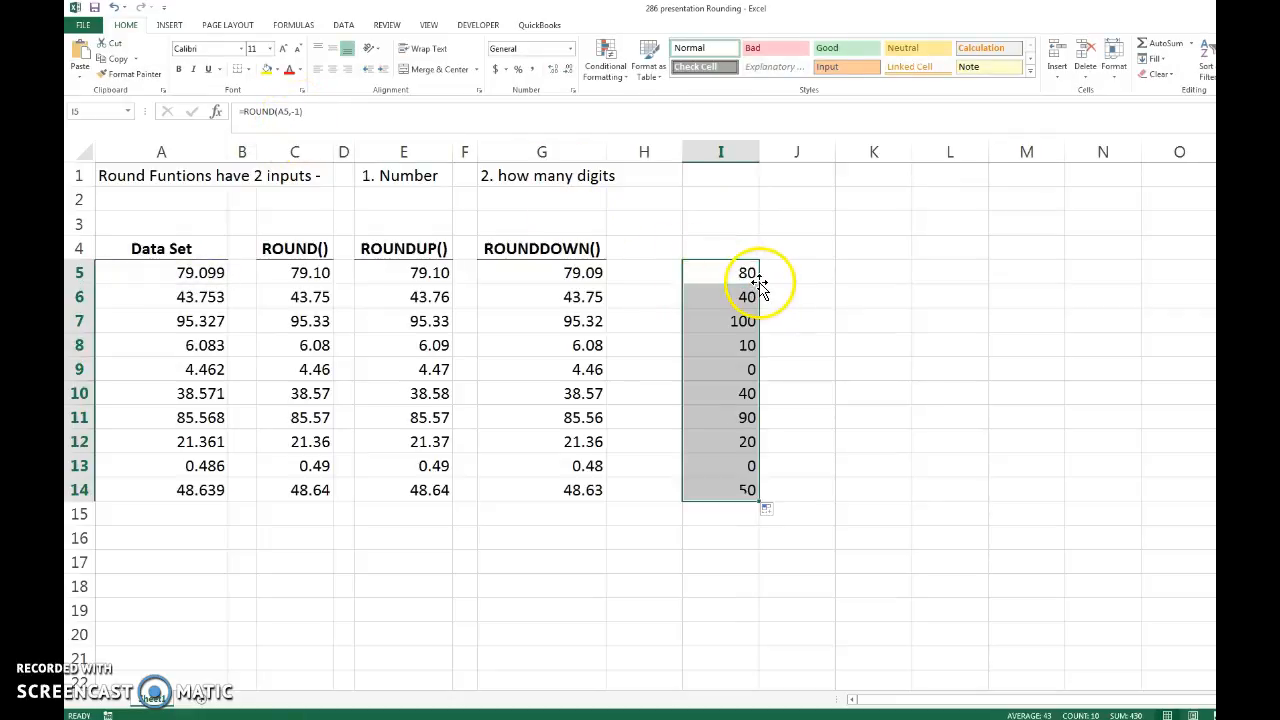